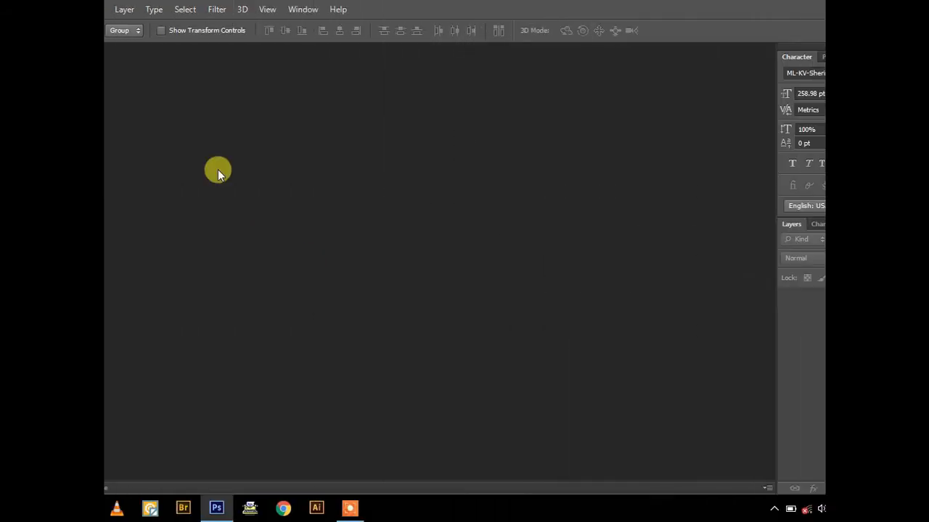
- Create a new document from the Web preset at 1600 x 1200 pixels with a resolution of 300 pixels/inch
{"action": "left_click", "coordinate": [36, 10]}
{"action": "left_click", "coordinate": [38, 10]}
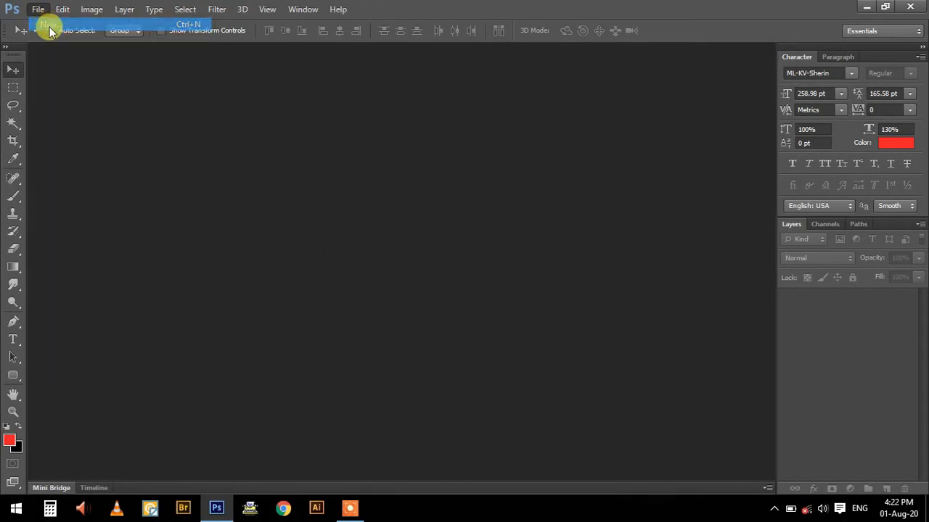
{"action": "key", "text": "ctrl+n"}
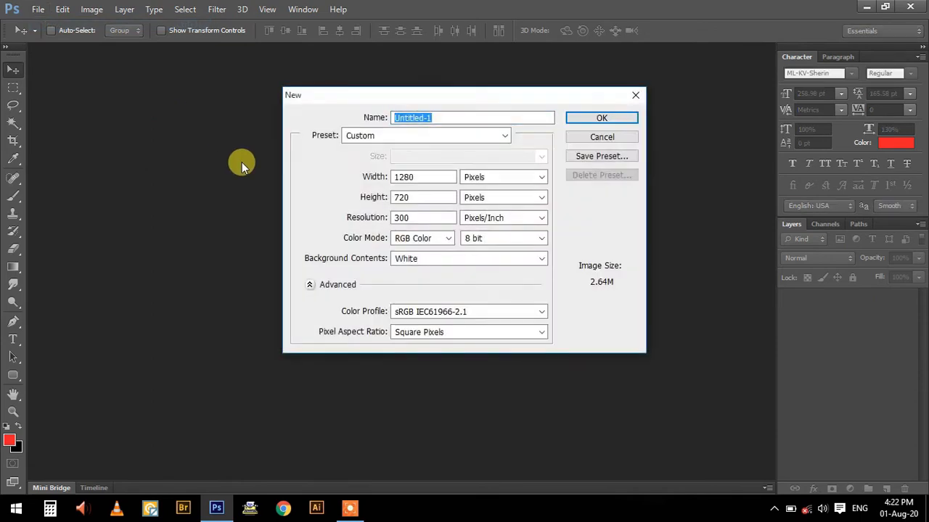
{"action": "left_click", "coordinate": [463, 139]}
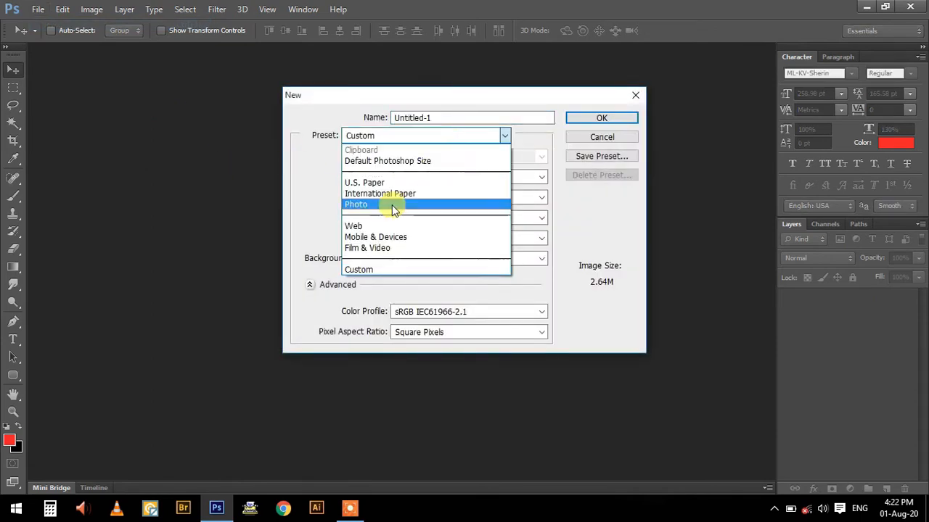
{"action": "left_click", "coordinate": [370, 225]}
{"action": "left_click", "coordinate": [536, 158]}
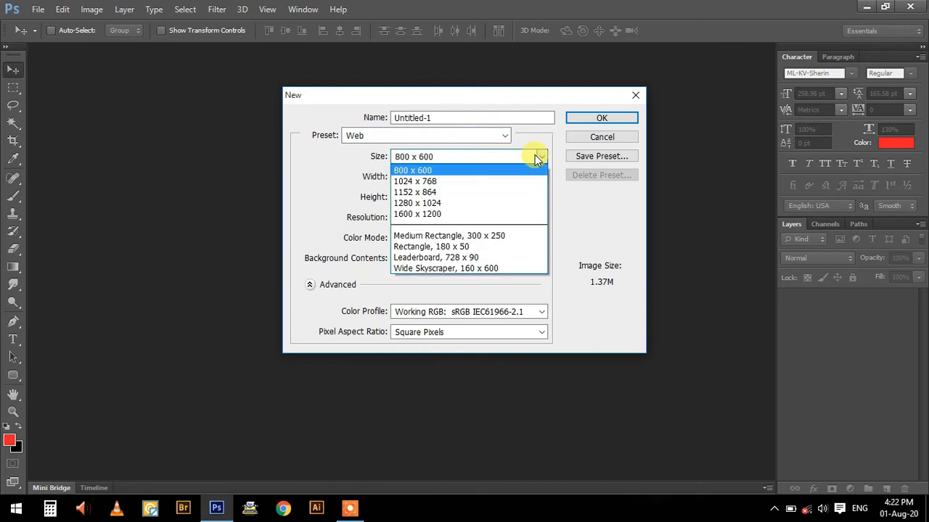
{"action": "left_click", "coordinate": [436, 214]}
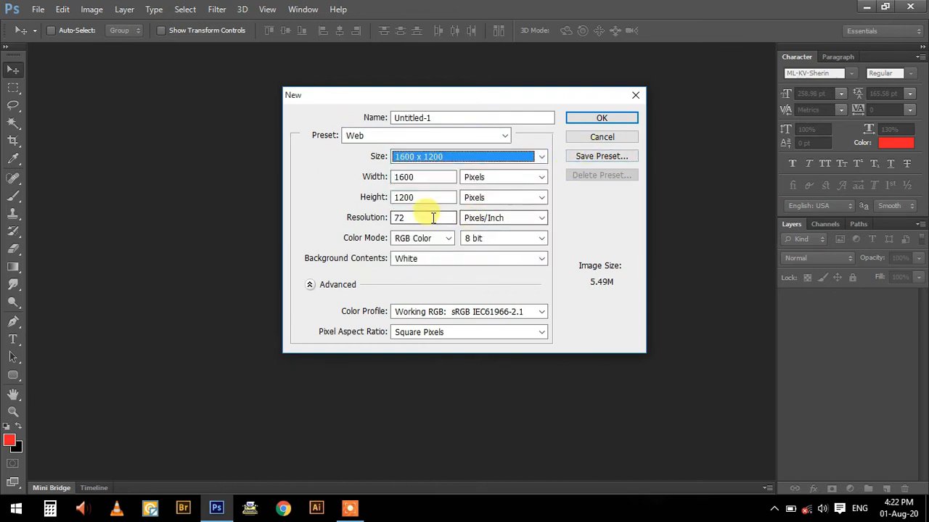
{"action": "left_click_drag", "start_coordinate": [434, 218], "coordinate": [343, 211]}
{"action": "type", "text": "300"}
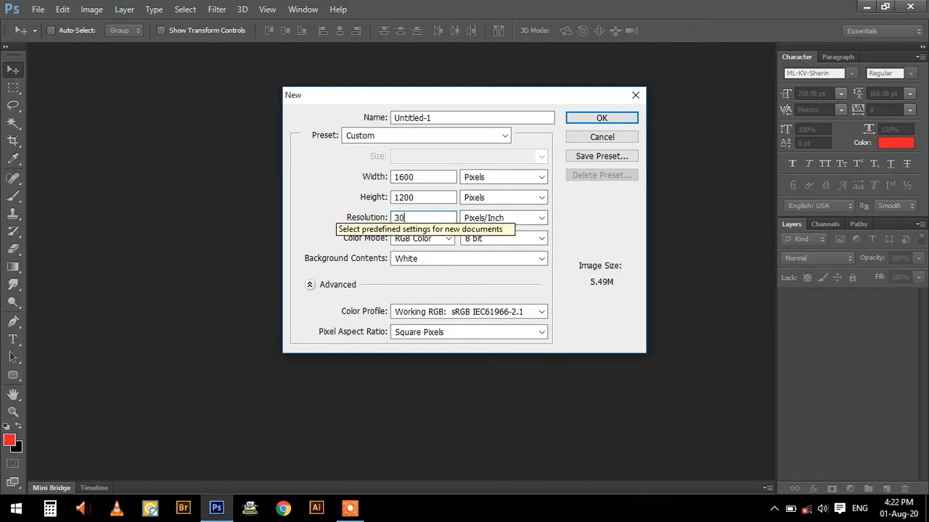
{"action": "left_click", "coordinate": [607, 119]}
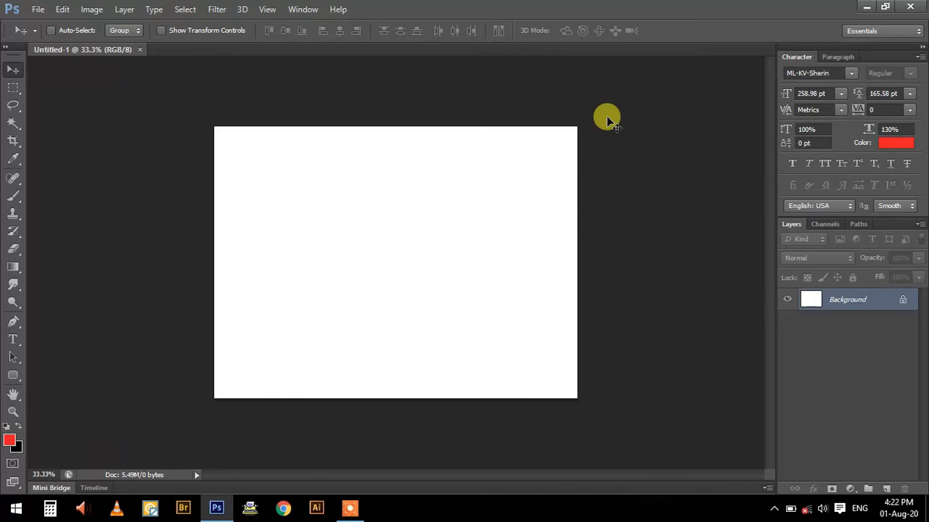
- Open the Smart phone image and move it into the untitled document as a new layer
{"action": "left_click", "coordinate": [39, 10]}
{"action": "left_click", "coordinate": [49, 37]}
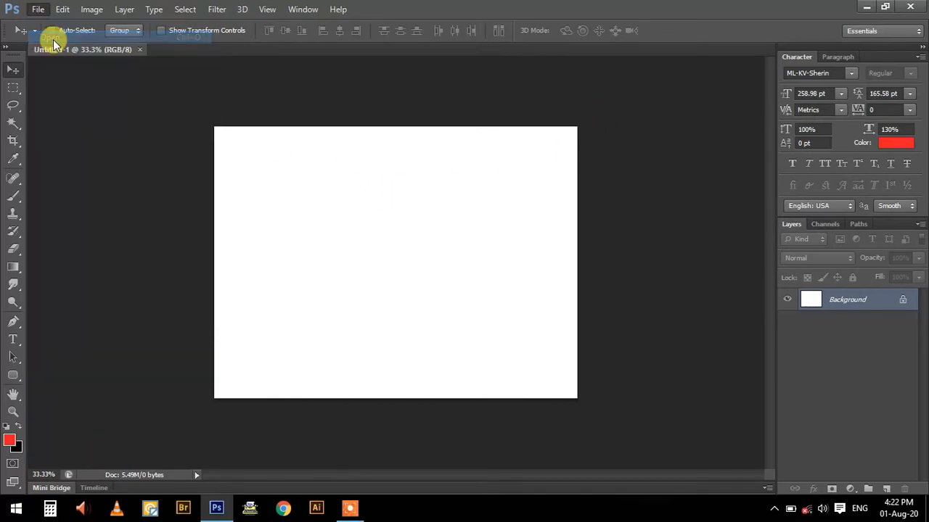
{"action": "left_click", "coordinate": [461, 167]}
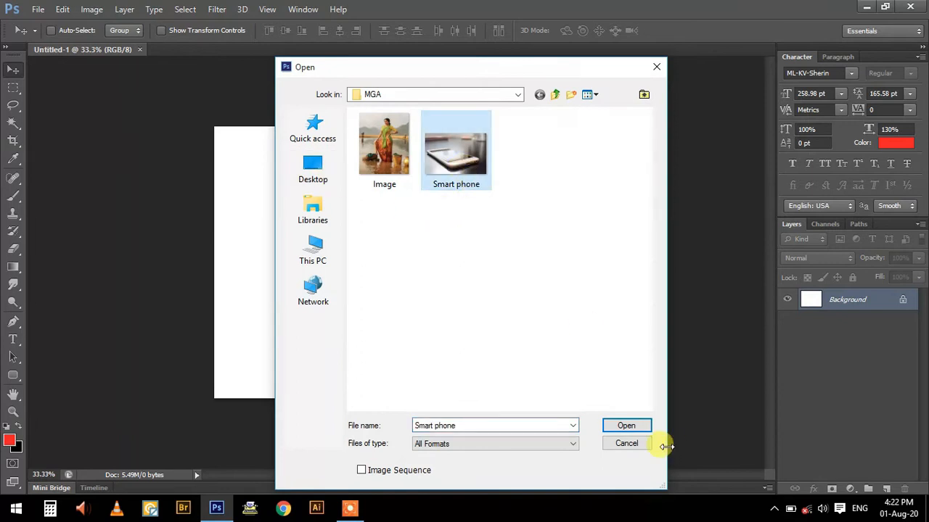
{"action": "left_click", "coordinate": [630, 427]}
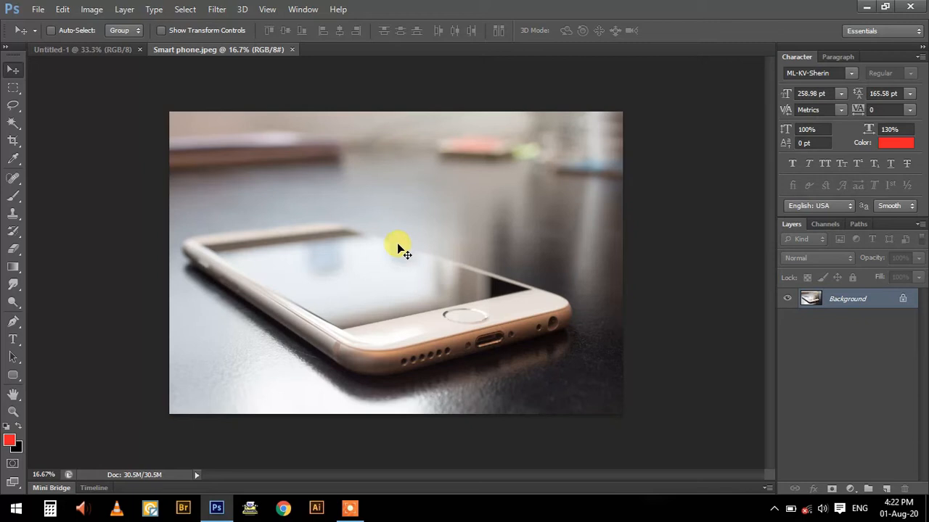
{"action": "left_click_drag", "start_coordinate": [403, 250], "coordinate": [346, 239]}
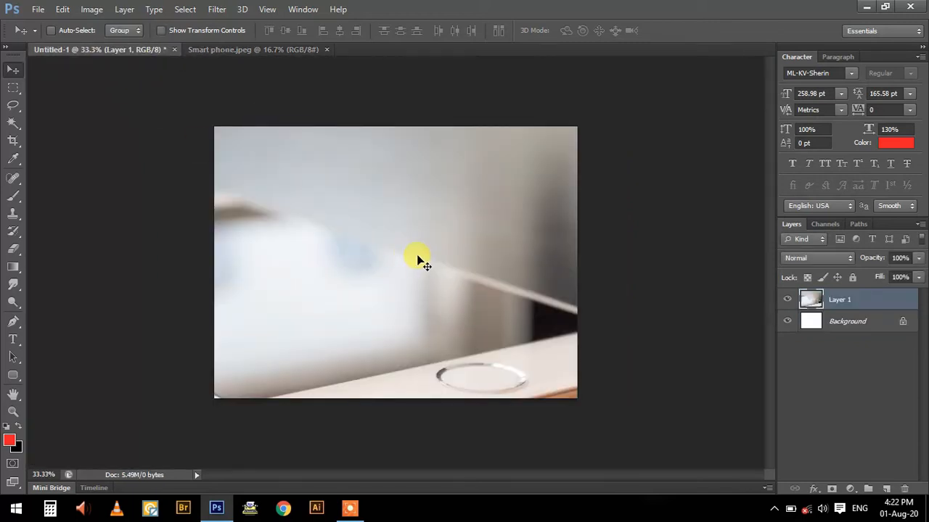
- Scale the phone photo down to about 45% with Free Transform so it roughly matches the canvas height
{"action": "key", "text": "ctrl+minus"}
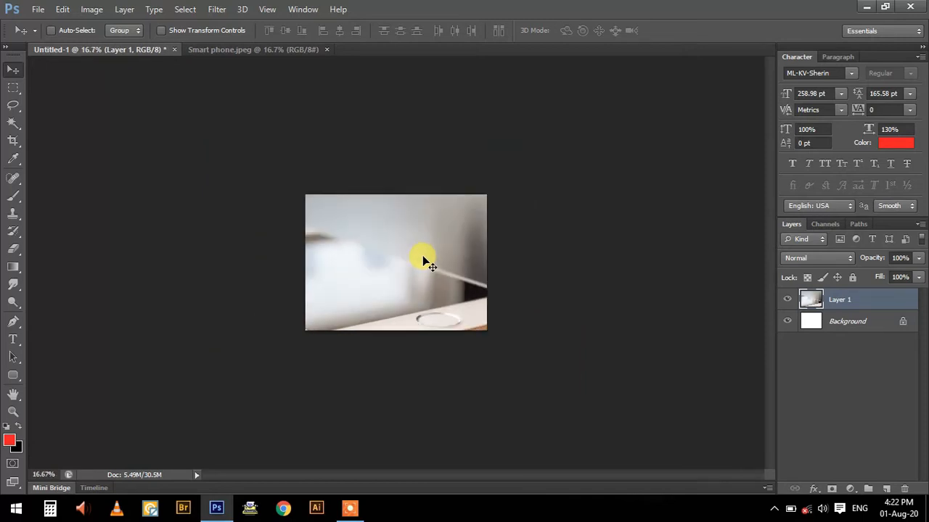
{"action": "key", "text": "ctrl+t"}
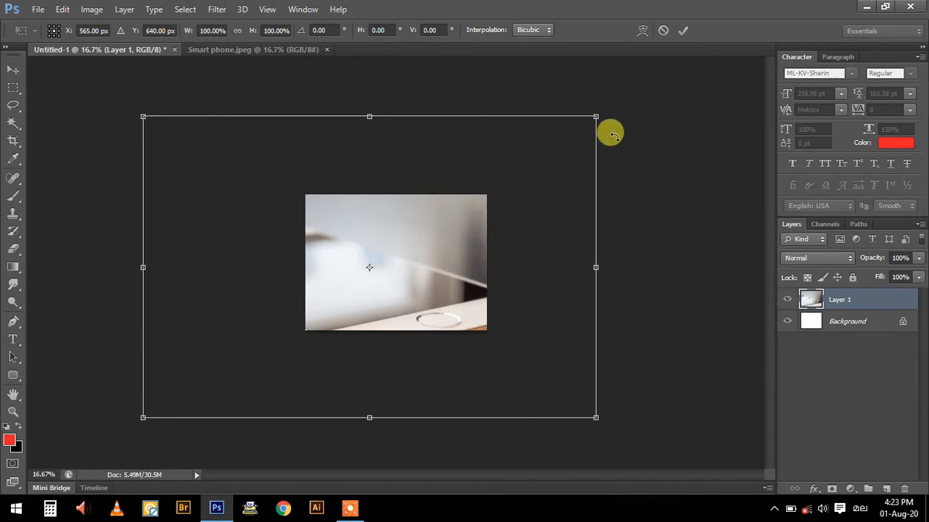
{"action": "left_click_drag", "start_coordinate": [596, 117], "coordinate": [504, 193]}
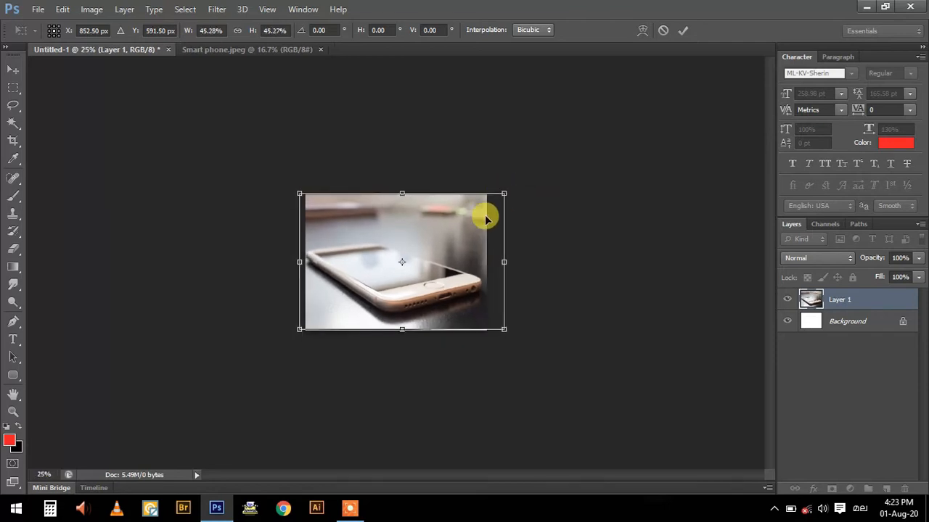
- Reposition the scaled phone photo so it covers the canvas with the whole phone in frame, and apply the transform
{"action": "key", "text": "ctrl+plus"}
{"action": "key", "text": "ctrl+plus"}
{"action": "key", "text": "ctrl+plus"}
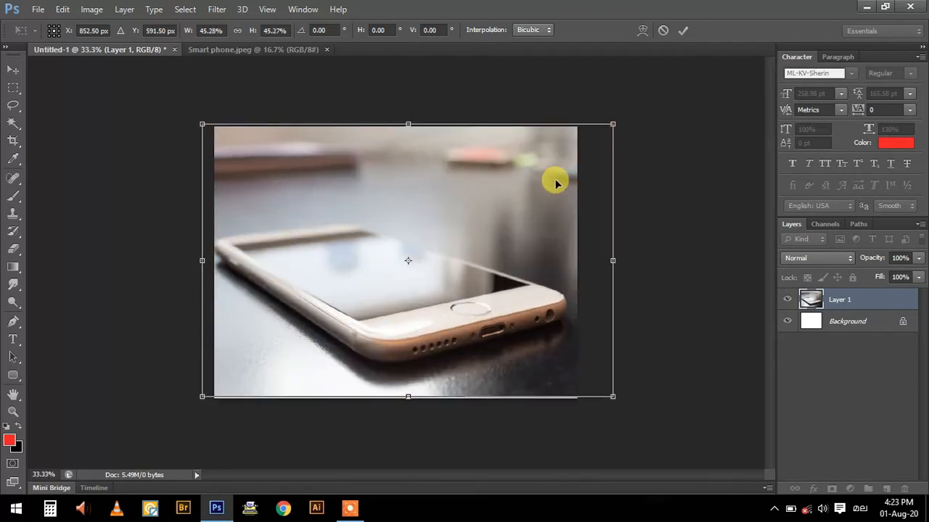
{"action": "left_click_drag", "start_coordinate": [556, 181], "coordinate": [551, 187]}
{"action": "key", "text": "Right"}
{"action": "key", "text": "Right"}
{"action": "key", "text": "Right"}
{"action": "key", "text": "Right"}
{"action": "key", "text": "Right"}
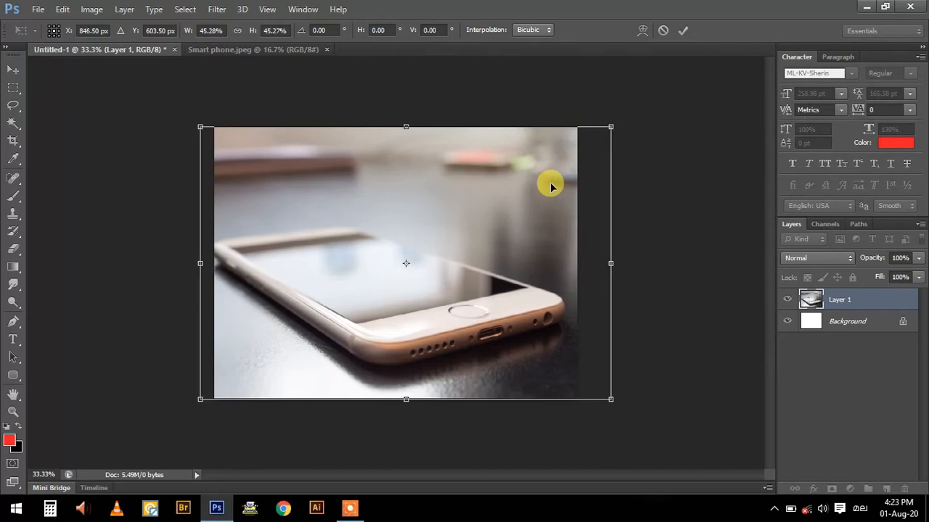
{"action": "key", "text": "Right"}
{"action": "key", "text": "Right"}
{"action": "key", "text": "Right"}
{"action": "key", "text": "Right"}
{"action": "key", "text": "Right"}
{"action": "key", "text": "Right"}
{"action": "key", "text": "Right"}
{"action": "key", "text": "Right"}
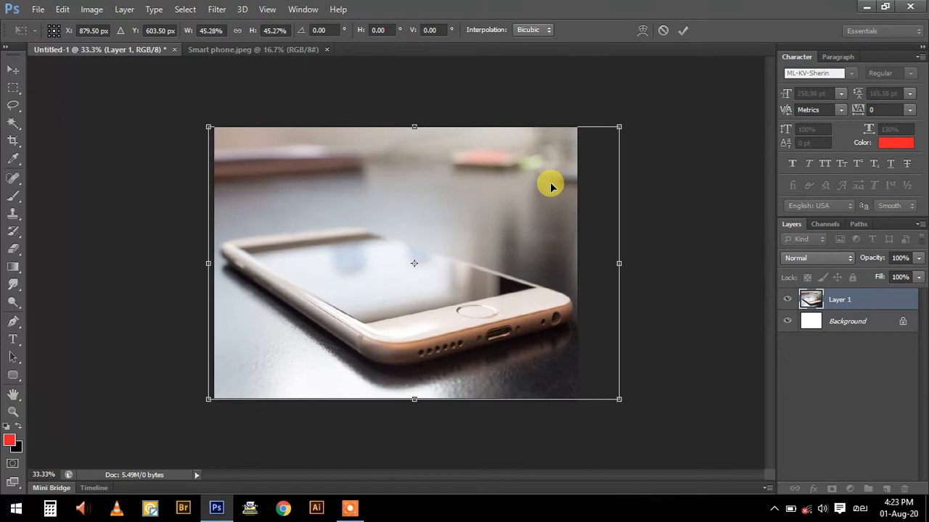
{"action": "left_click", "coordinate": [684, 32]}
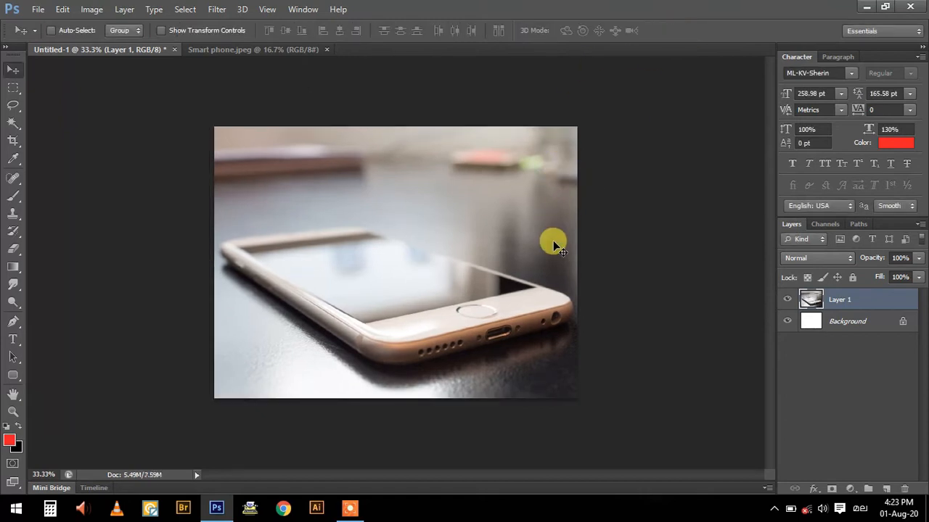
- Start a Pen tool path at the phone screen's corner beside the black area, to the right of the home button
{"action": "left_click", "coordinate": [13, 322]}
{"action": "key", "text": "ctrl+plus"}
{"action": "key", "text": "ctrl+plus"}
{"action": "key", "text": "ctrl+plus"}
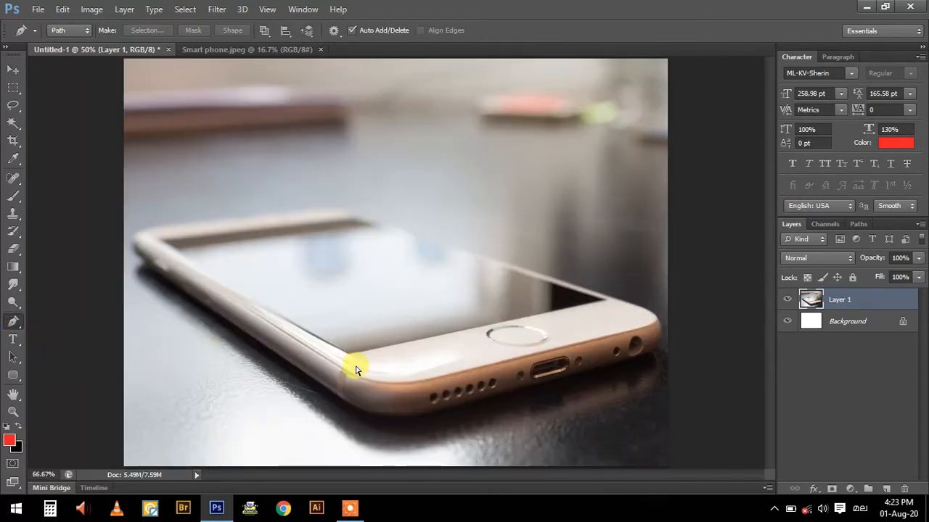
{"action": "key", "text": "space"}
{"action": "left_click_drag", "start_coordinate": [616, 319], "coordinate": [312, 230]}
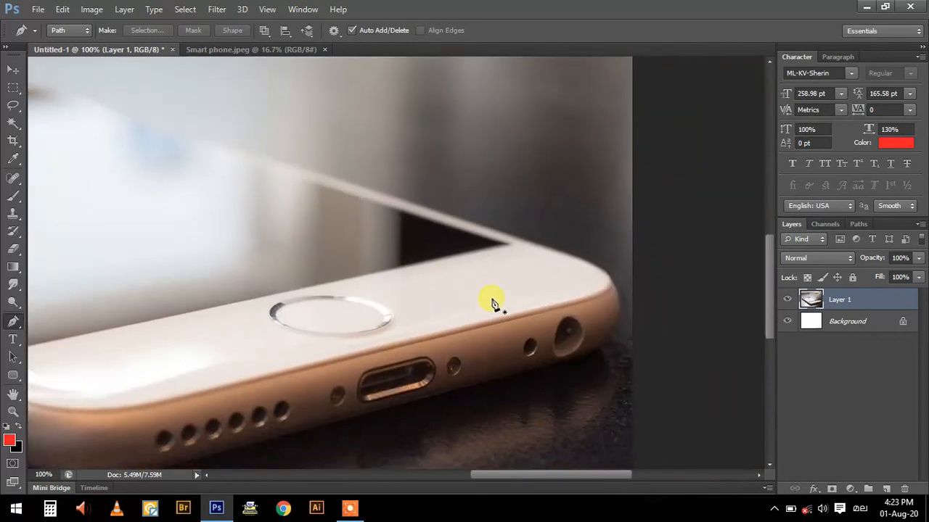
{"action": "key", "text": "ctrl+plus"}
{"action": "key", "text": "ctrl+plus"}
{"action": "left_click_drag", "start_coordinate": [603, 248], "coordinate": [431, 272]}
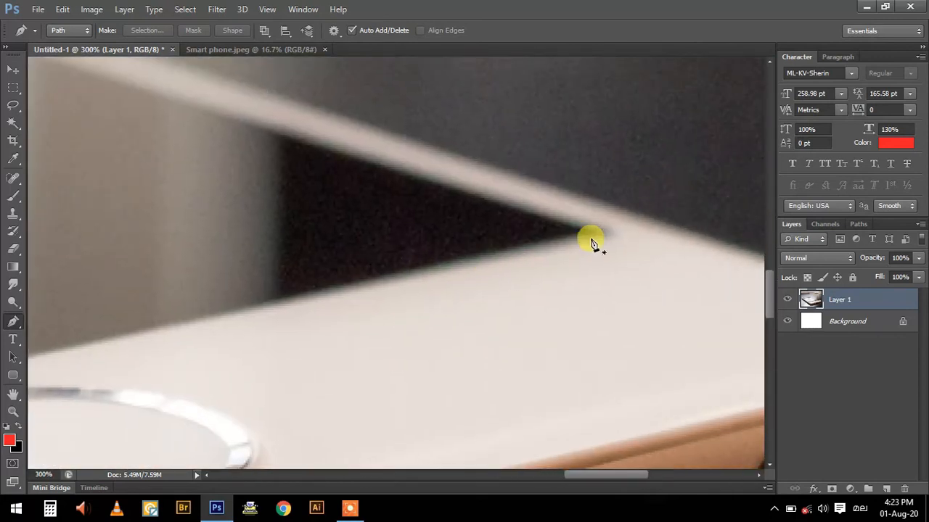
{"action": "left_click", "coordinate": [593, 234]}
- Extend the path along the screen's lower edge to its near-left corner
{"action": "left_click_drag", "start_coordinate": [356, 300], "coordinate": [586, 217]}
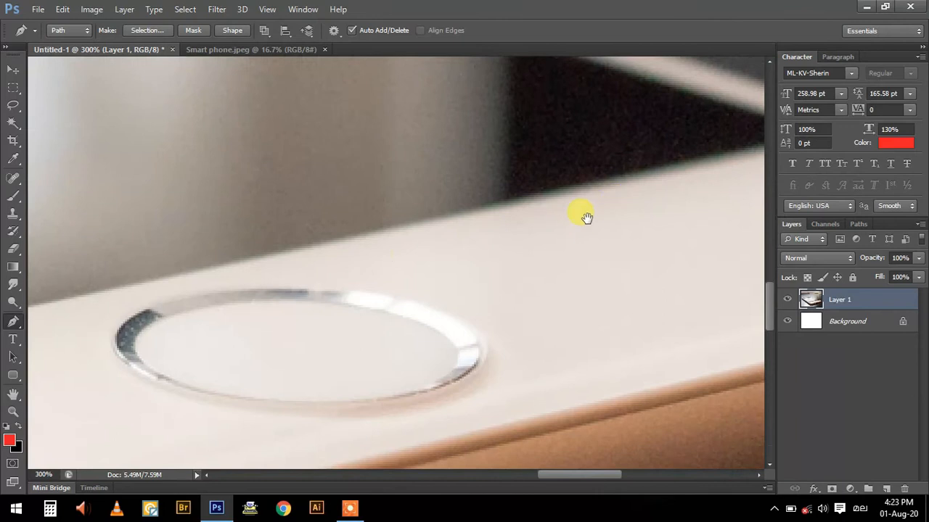
{"action": "left_click_drag", "start_coordinate": [288, 282], "coordinate": [593, 255]}
{"action": "left_click_drag", "start_coordinate": [290, 299], "coordinate": [593, 283]}
{"action": "left_click_drag", "start_coordinate": [289, 334], "coordinate": [588, 263]}
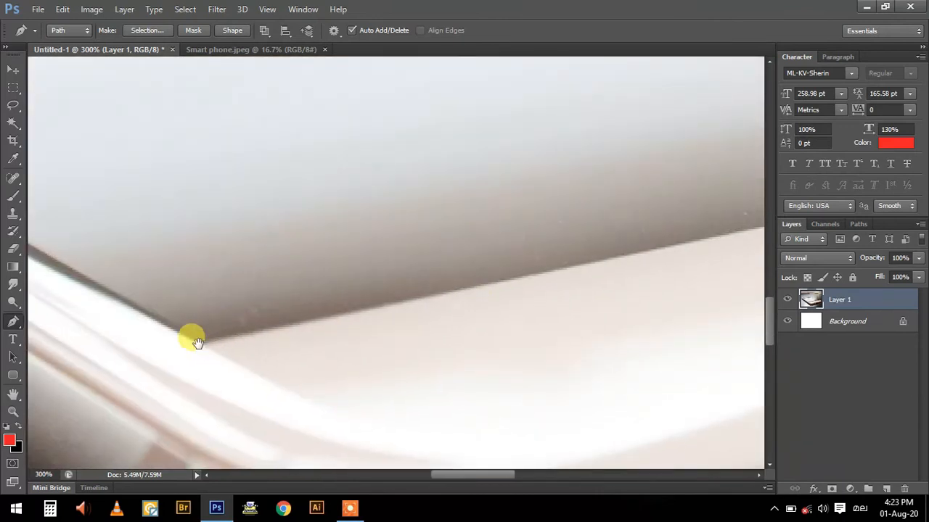
{"action": "scroll", "coordinate": [196, 341], "scroll_direction": "down", "scroll_amount": 2}
{"action": "scroll", "coordinate": [412, 387], "scroll_direction": "down", "scroll_amount": 2}
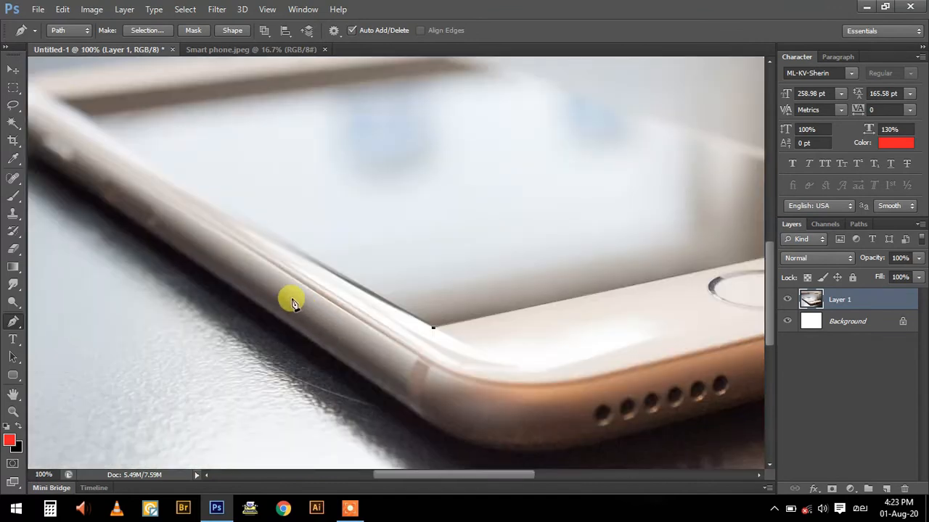
- Continue the path through the two far corners of the phone screen and close it at the starting point
{"action": "scroll", "coordinate": [293, 303], "scroll_direction": "up", "scroll_amount": 3}
{"action": "scroll", "coordinate": [266, 281], "scroll_direction": "left", "scroll_amount": 2}
{"action": "left_click", "coordinate": [120, 187]}
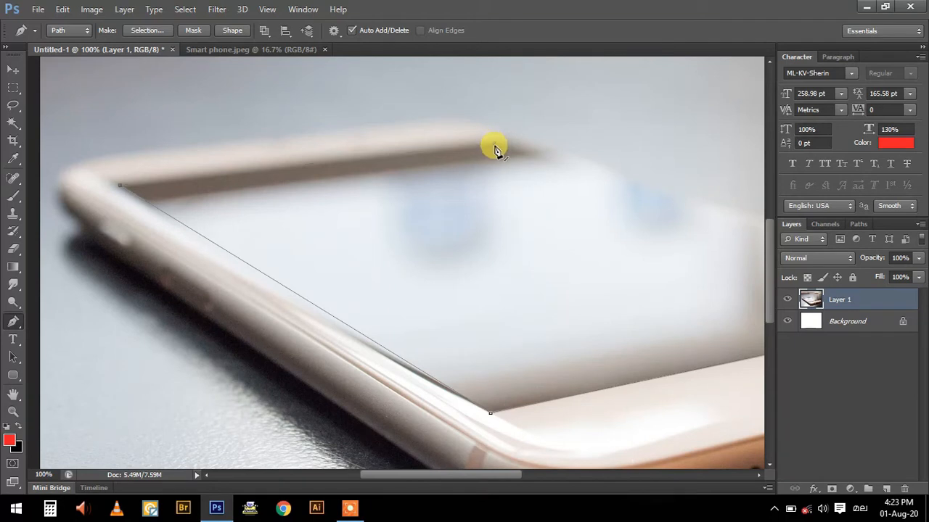
{"action": "scroll", "coordinate": [495, 150], "scroll_direction": "right", "scroll_amount": 4}
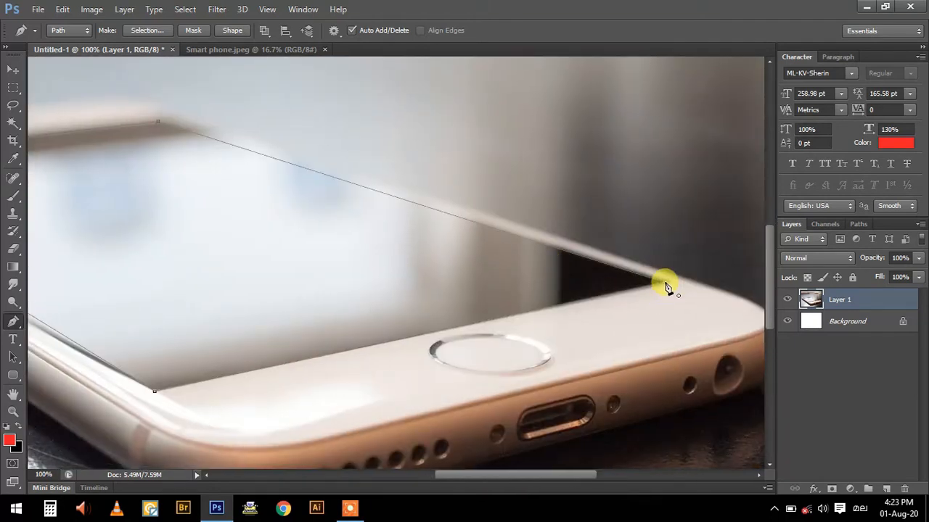
{"action": "key", "text": "ctrl+minus"}
{"action": "key", "text": "ctrl+minus"}
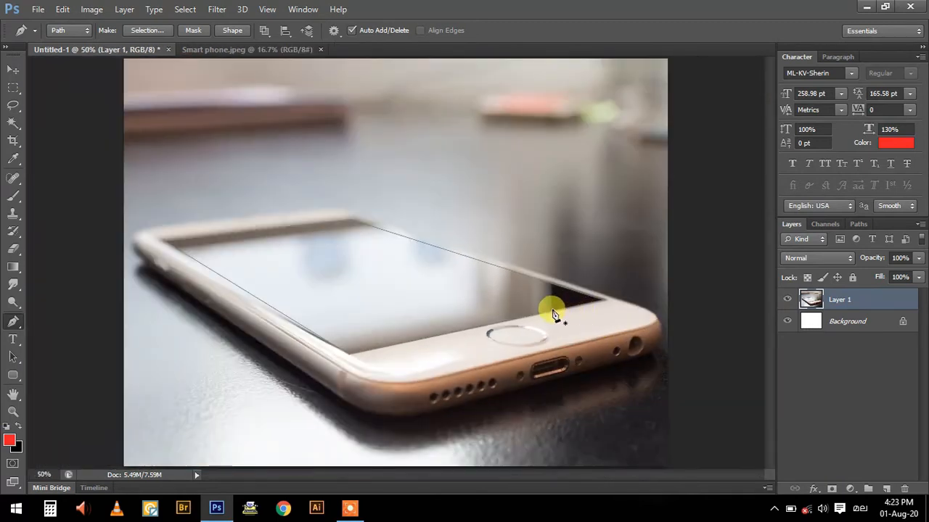
- Convert the screen path to a new selection with a 1-pixel feather and copy the selected area to a new layer
{"action": "right_click", "coordinate": [553, 309]}
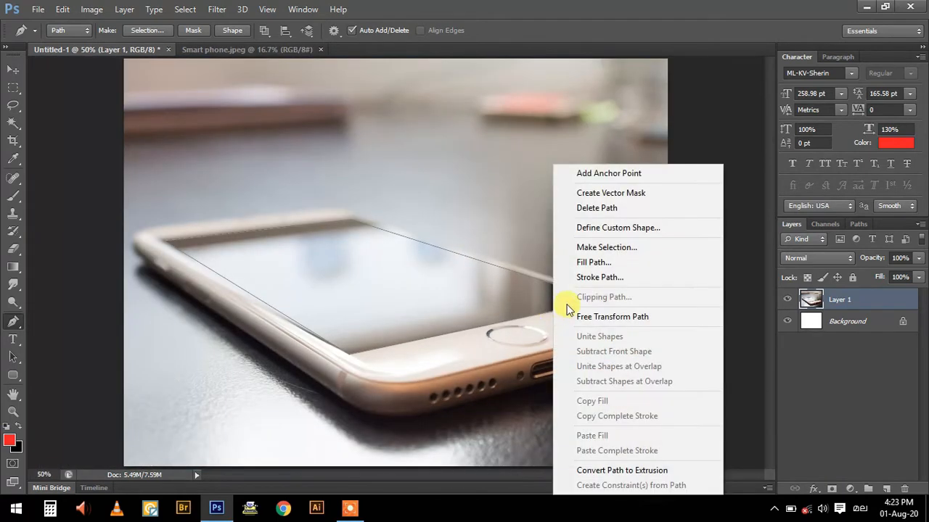
{"action": "left_click", "coordinate": [605, 249]}
{"action": "left_click", "coordinate": [528, 150]}
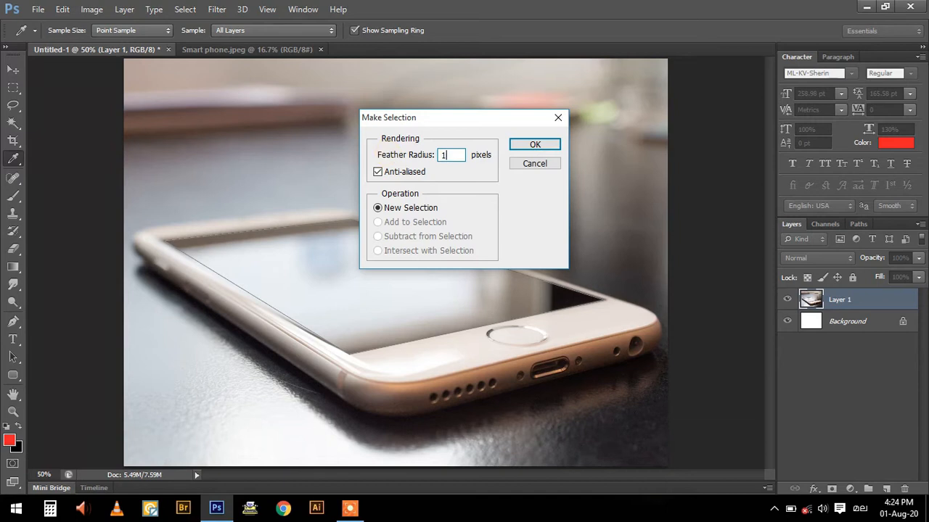
{"action": "left_click", "coordinate": [541, 148]}
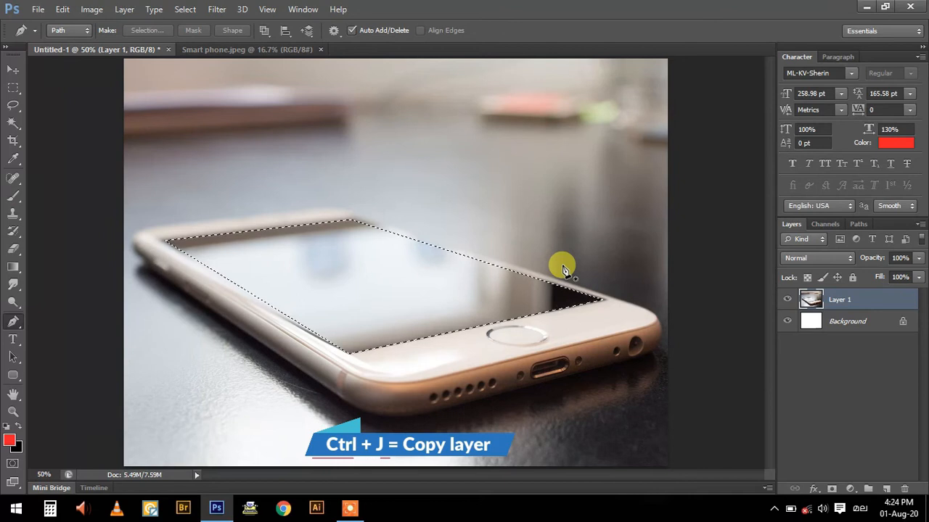
{"action": "key", "text": "ctrl+j"}
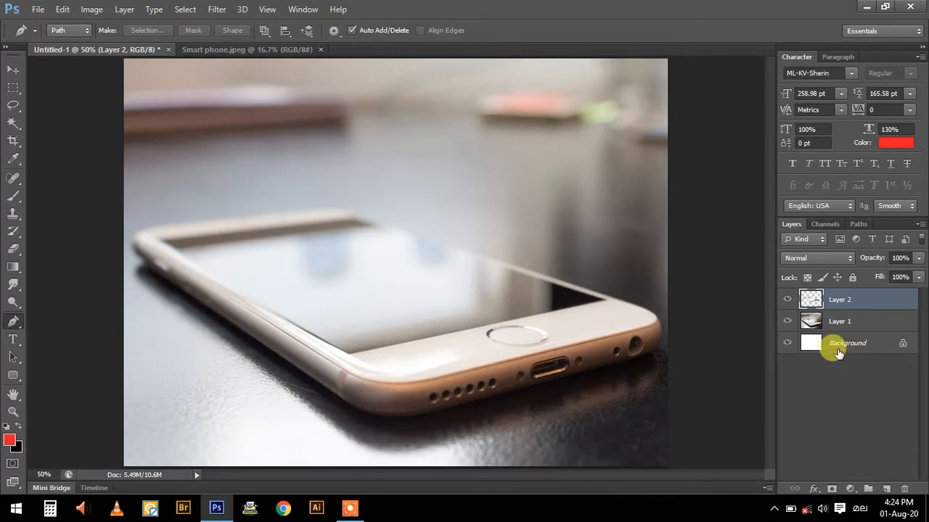
- Add an Inner Shadow to the phone screen layer with a distance of 10 px and a size of 32 px
{"action": "right_click", "coordinate": [842, 299]}
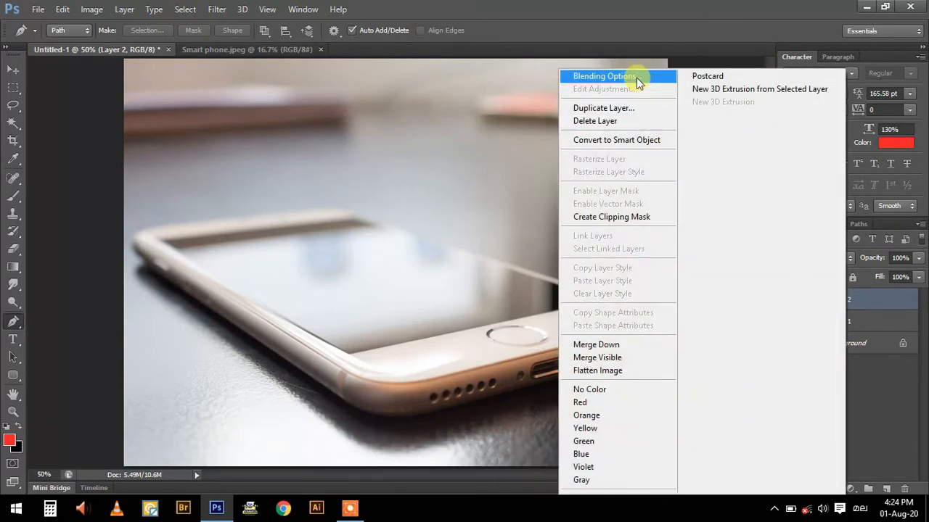
{"action": "left_click", "coordinate": [604, 76]}
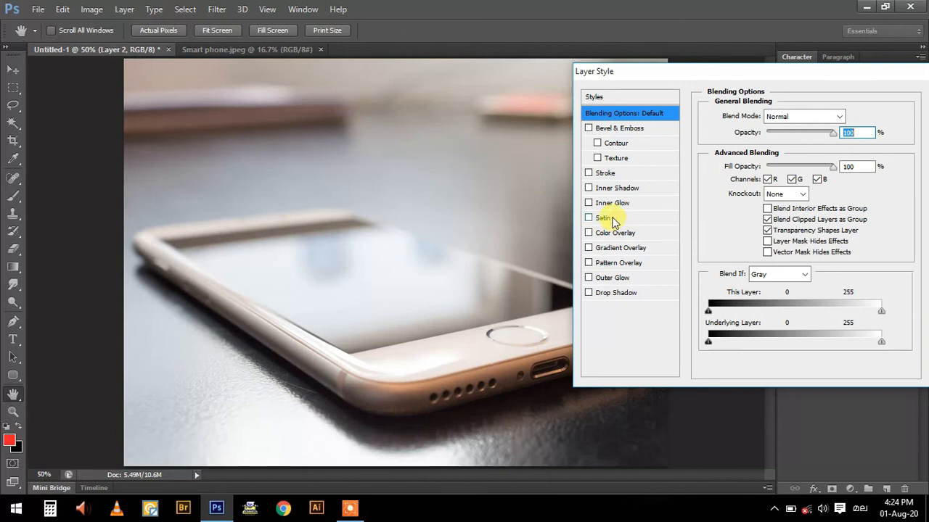
{"action": "left_click", "coordinate": [613, 190]}
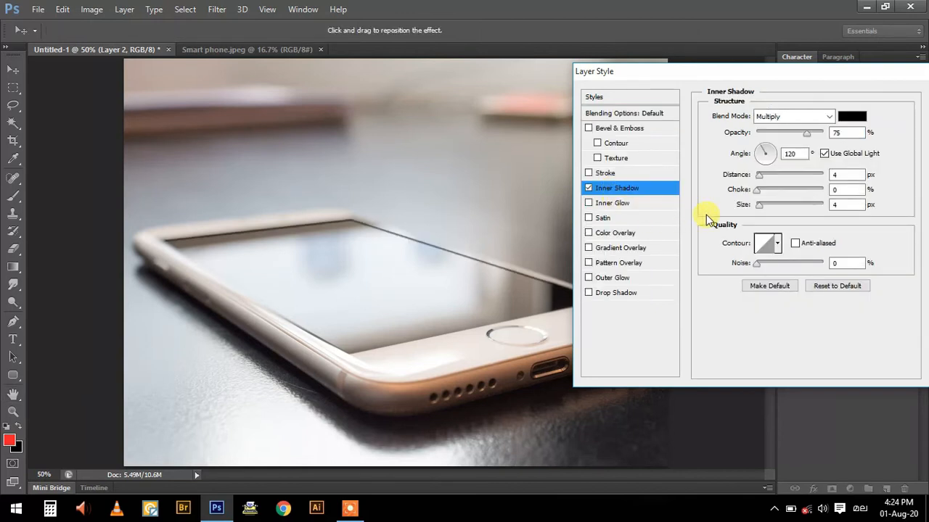
{"action": "left_click_drag", "start_coordinate": [760, 179], "coordinate": [770, 210]}
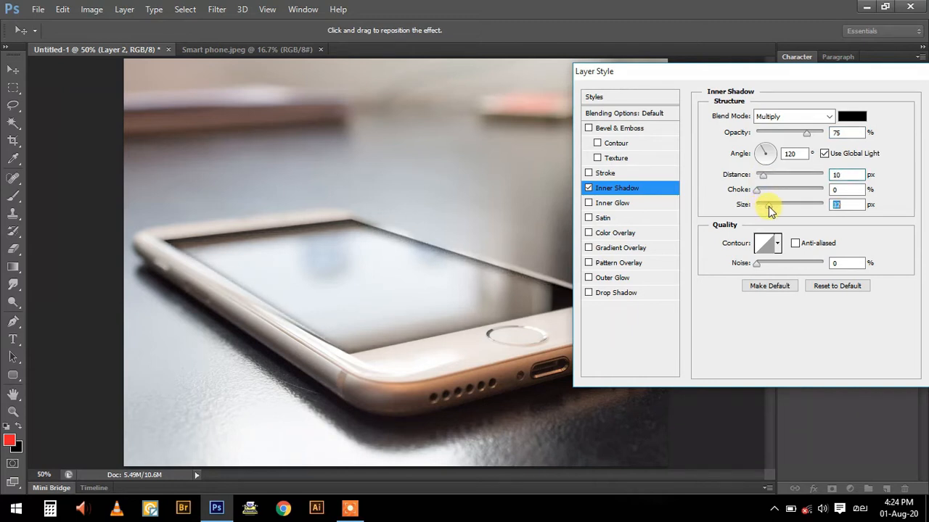
{"action": "left_click_drag", "start_coordinate": [842, 71], "coordinate": [659, 49]}
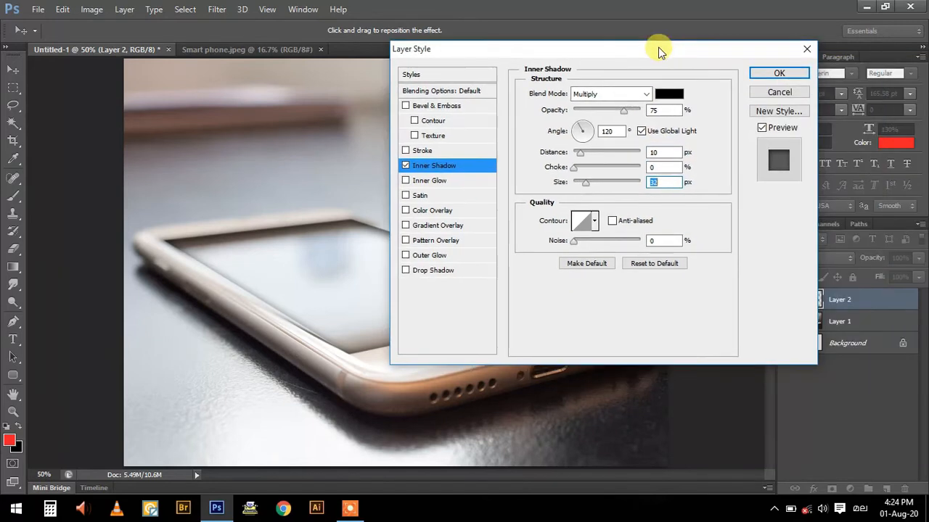
{"action": "left_click", "coordinate": [782, 73]}
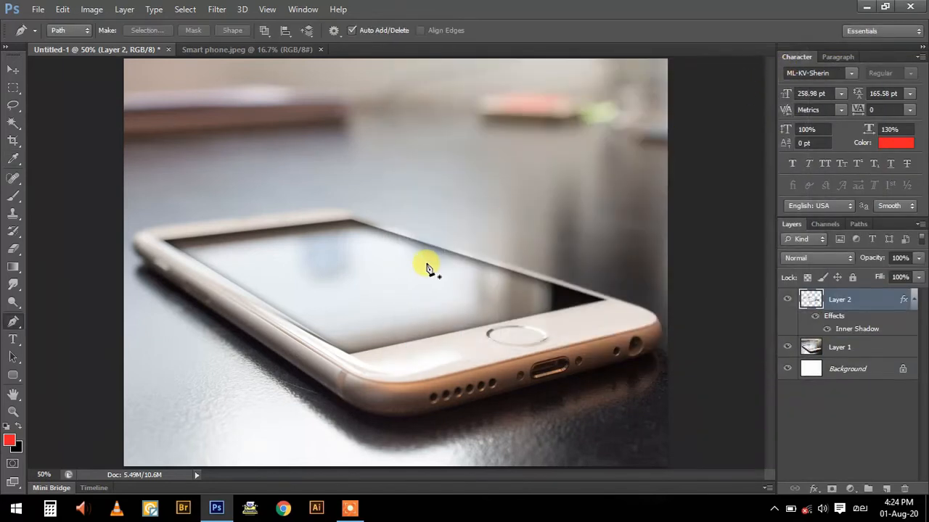
- Open the picture file named Image from the MGA folder
{"action": "left_click", "coordinate": [38, 10]}
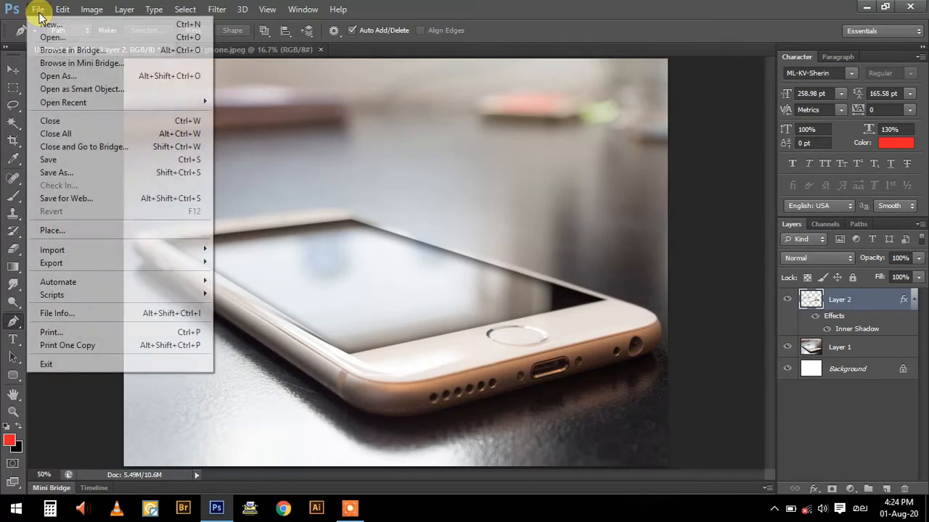
{"action": "left_click", "coordinate": [45, 37]}
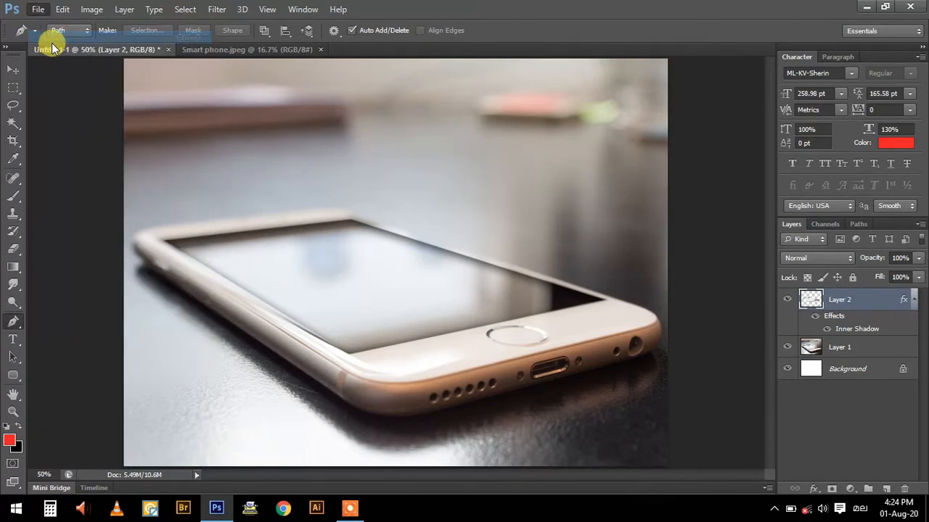
{"action": "left_click", "coordinate": [376, 196]}
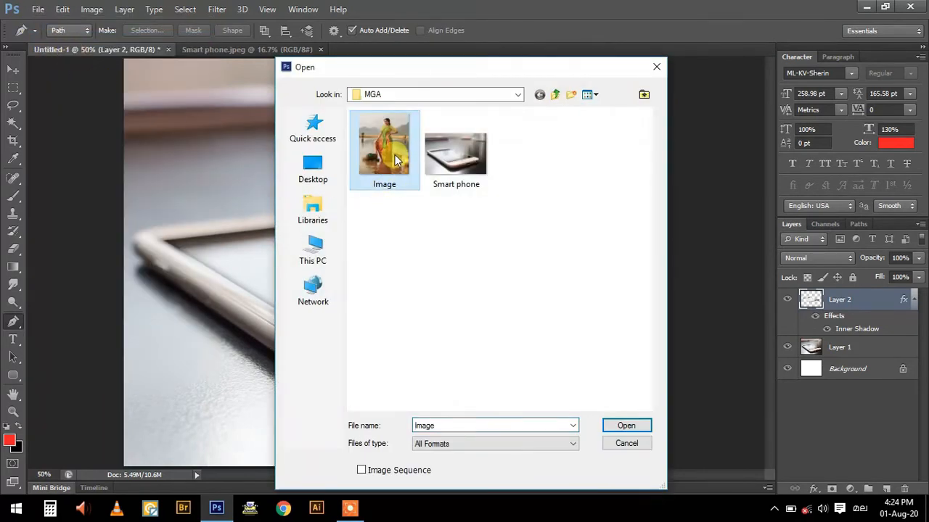
{"action": "left_click", "coordinate": [624, 425]}
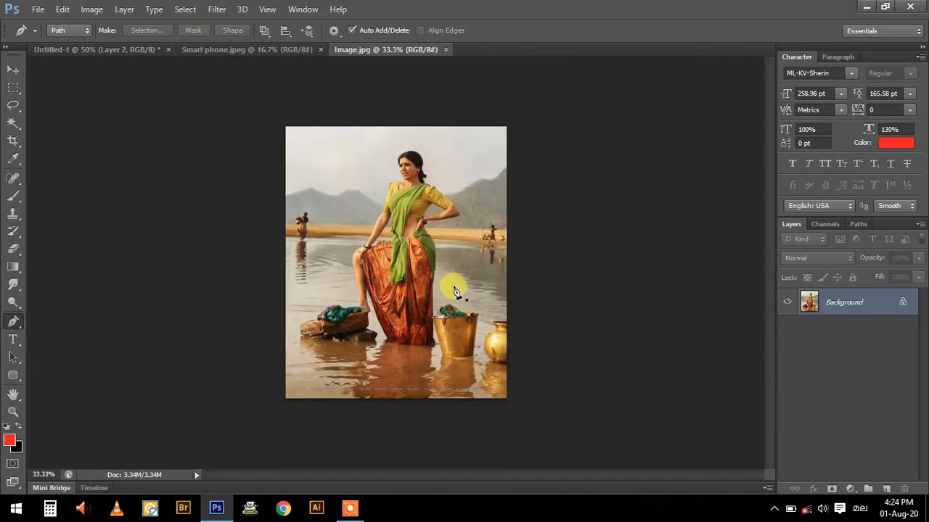
- Bring the woman's photo into the phone composition as a new layer and reduce its opacity to 50%
{"action": "key", "text": "v"}
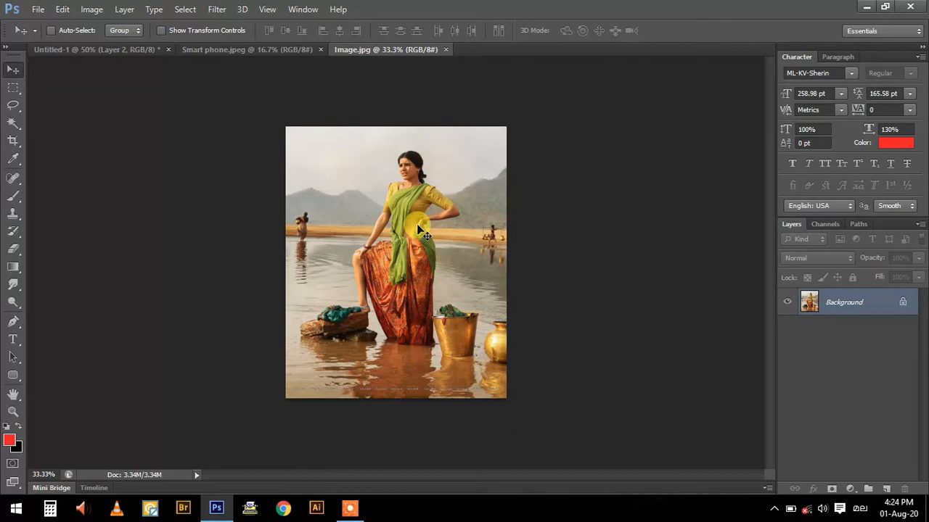
{"action": "left_click_drag", "start_coordinate": [417, 231], "coordinate": [387, 238]}
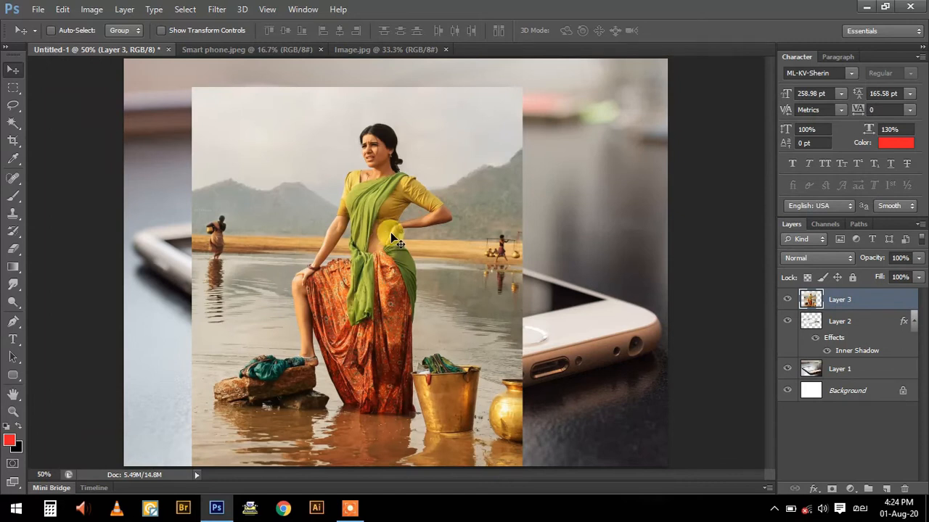
{"action": "key", "text": "ctrl+minus"}
{"action": "left_click_drag", "start_coordinate": [390, 232], "coordinate": [415, 206]}
{"action": "left_click_drag", "start_coordinate": [864, 255], "coordinate": [871, 261]}
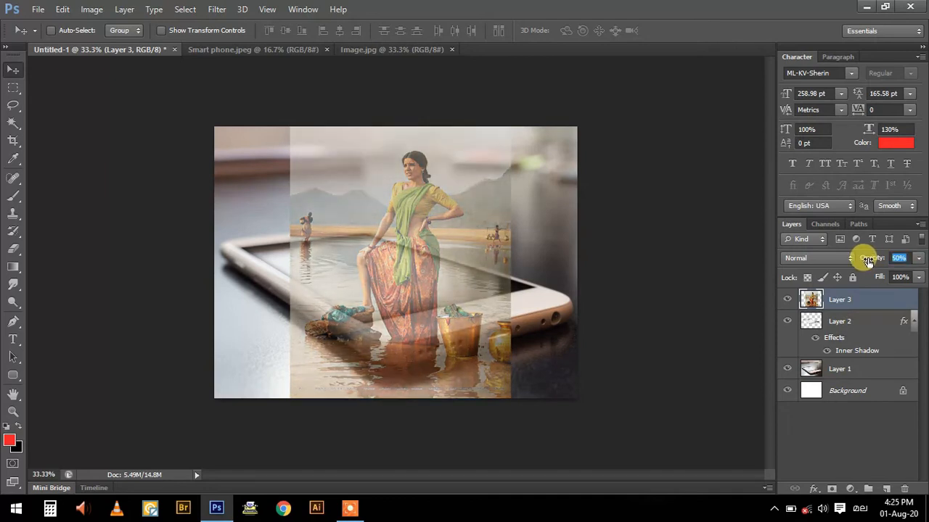
- Scale the woman's photo proportionally to about 93% with Free Transform
{"action": "key", "text": "ctrl+t"}
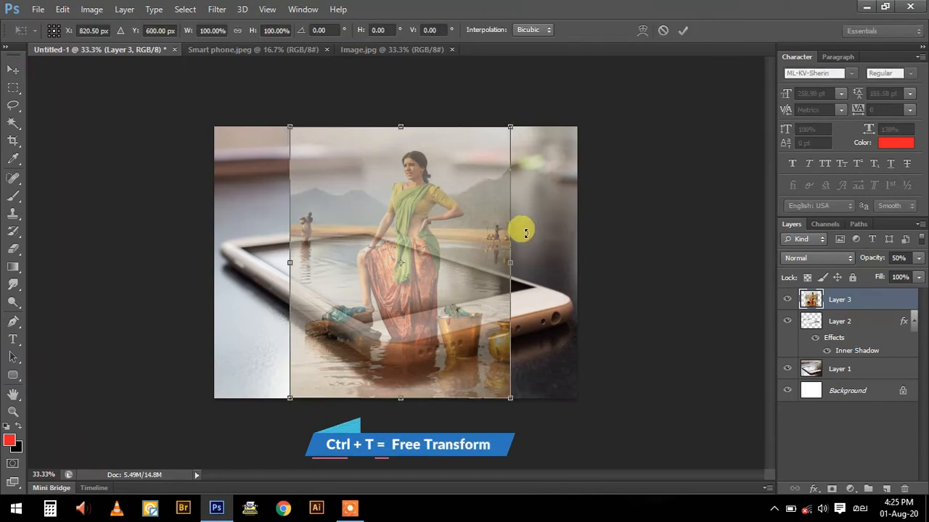
{"action": "left_click_drag", "start_coordinate": [509, 128], "coordinate": [494, 147]}
{"action": "left_click_drag", "start_coordinate": [482, 186], "coordinate": [486, 172]}
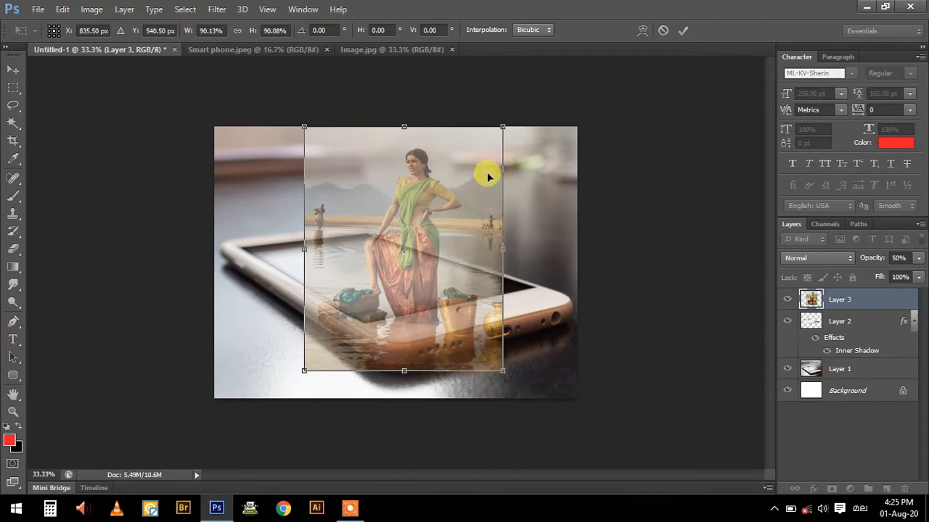
{"action": "left_click_drag", "start_coordinate": [501, 129], "coordinate": [506, 122]}
- Nudge the scaled photo up and to the right to X 893 px, Y 489.5 px and apply the transform
{"action": "key", "text": "Up"}
{"action": "key", "text": "Up"}
{"action": "key", "text": "Up"}
{"action": "key", "text": "Up"}
{"action": "key", "text": "Up"}
{"action": "key", "text": "Up"}
{"action": "key", "text": "Up"}
{"action": "key", "text": "Up"}
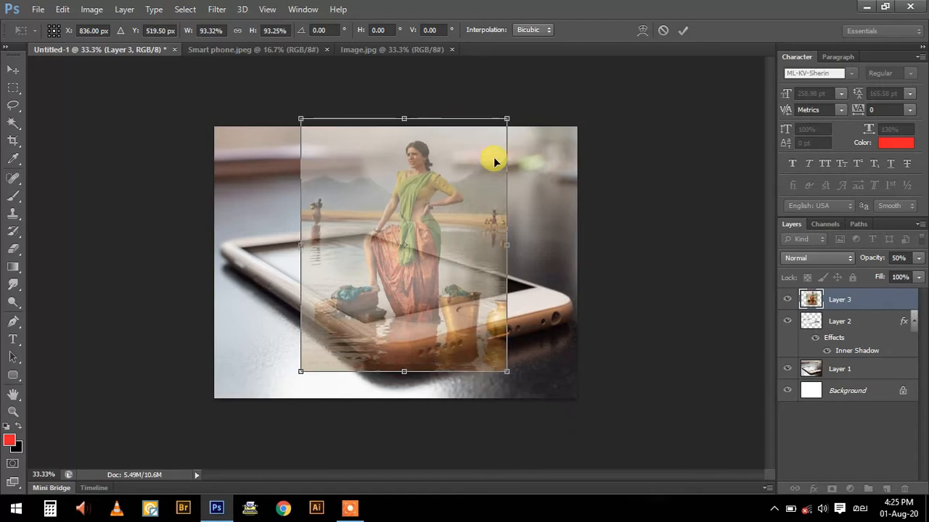
{"action": "key", "text": "Up"}
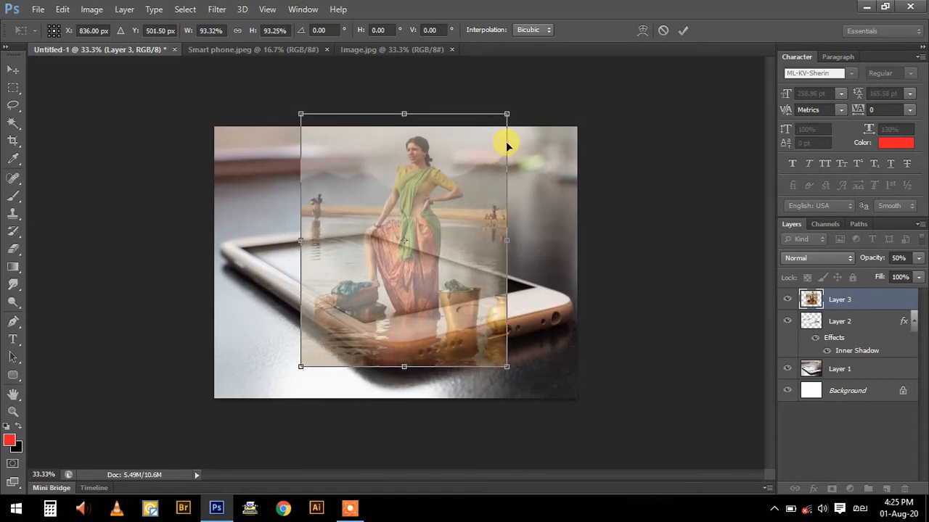
{"action": "key", "text": "Right"}
{"action": "key", "text": "Right"}
{"action": "key", "text": "Right"}
{"action": "key", "text": "Right"}
{"action": "key", "text": "Right"}
{"action": "key", "text": "Right"}
{"action": "key", "text": "Right"}
{"action": "key", "text": "Right"}
{"action": "key", "text": "Right"}
{"action": "key", "text": "Right"}
{"action": "key", "text": "Right"}
{"action": "key", "text": "Right"}
{"action": "key", "text": "Right"}
{"action": "key", "text": "Right"}
{"action": "key", "text": "Right"}
{"action": "key", "text": "Right"}
{"action": "key", "text": "Right"}
{"action": "key", "text": "Right"}
{"action": "key", "text": "Right"}
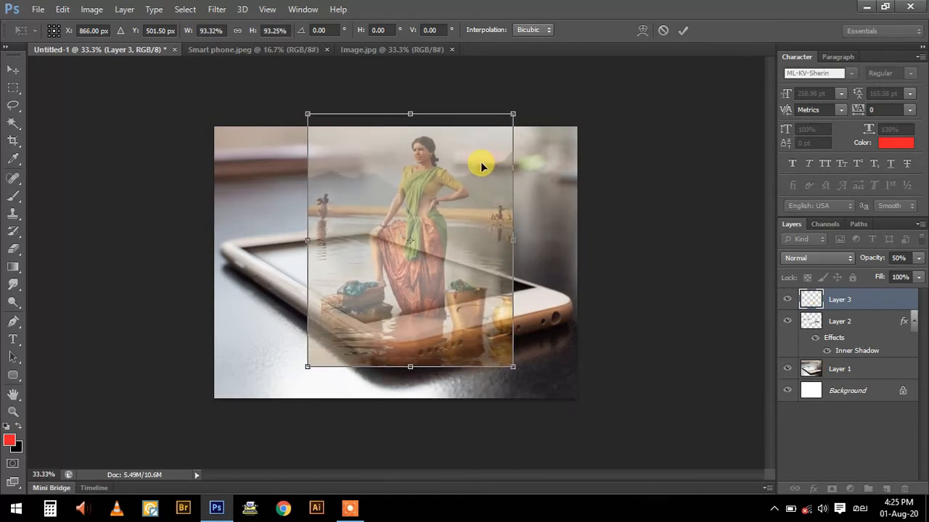
{"action": "key", "text": "Right"}
{"action": "key", "text": "Right"}
{"action": "key", "text": "Right"}
{"action": "key", "text": "Right"}
{"action": "key", "text": "Right"}
{"action": "key", "text": "Right"}
{"action": "key", "text": "Right"}
{"action": "key", "text": "Right"}
{"action": "key", "text": "Right"}
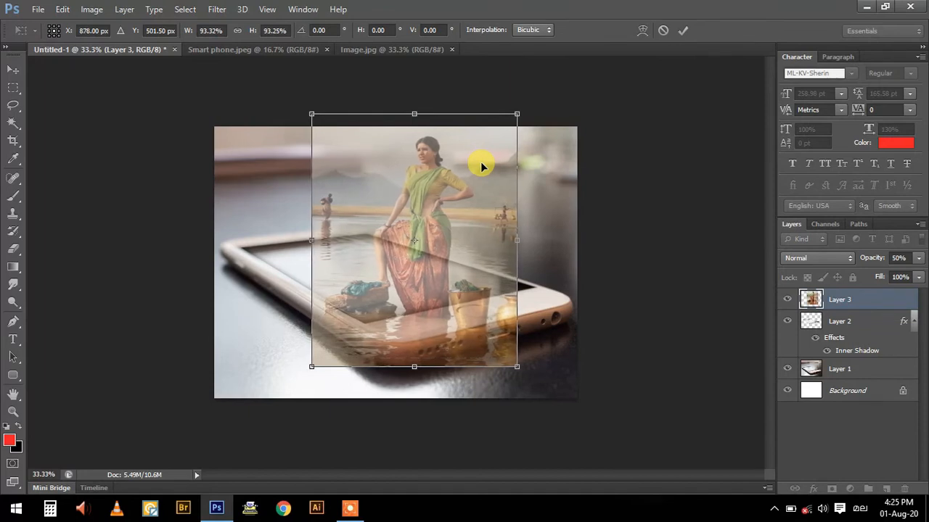
{"action": "key", "text": "Right"}
{"action": "key", "text": "Right"}
{"action": "key", "text": "Right"}
{"action": "key", "text": "Right"}
{"action": "key", "text": "Right"}
{"action": "key", "text": "Right"}
{"action": "key", "text": "Up"}
{"action": "key", "text": "Up"}
{"action": "key", "text": "Up"}
{"action": "key", "text": "Up"}
{"action": "key", "text": "Up"}
{"action": "key", "text": "Up"}
{"action": "key", "text": "Up"}
{"action": "key", "text": "Up"}
{"action": "key", "text": "Up"}
{"action": "key", "text": "Up"}
{"action": "key", "text": "Up"}
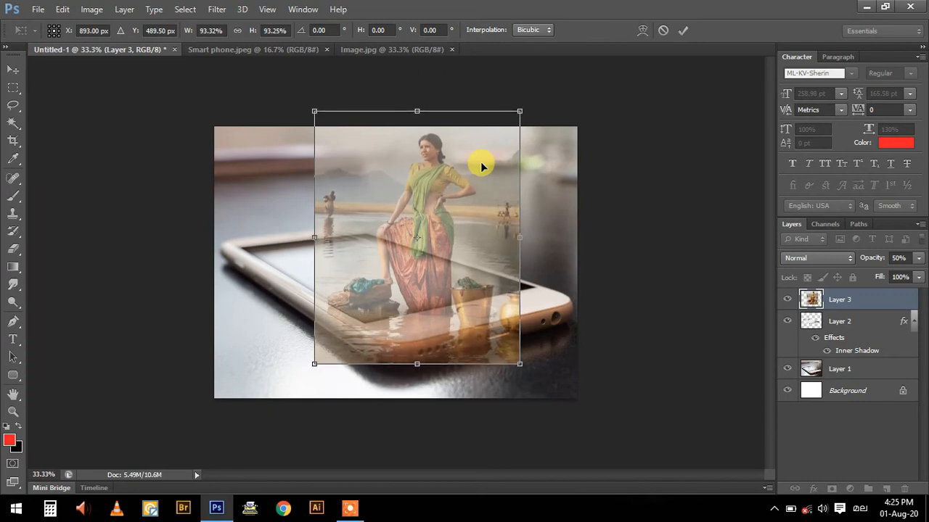
{"action": "left_click", "coordinate": [683, 30]}
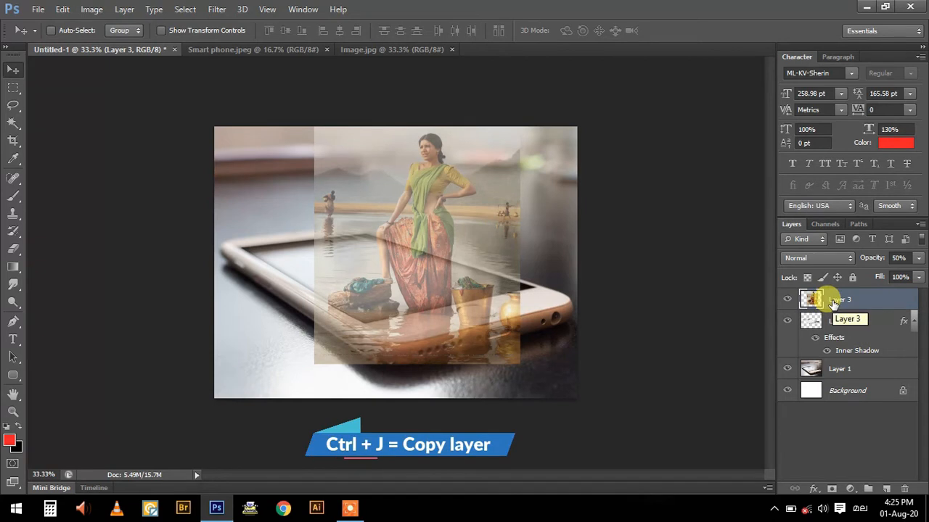
- Place a horizontally flipped duplicate of the photo layer against the original's left side so the water and shoreline continue
{"action": "key", "text": "ctrl+j"}
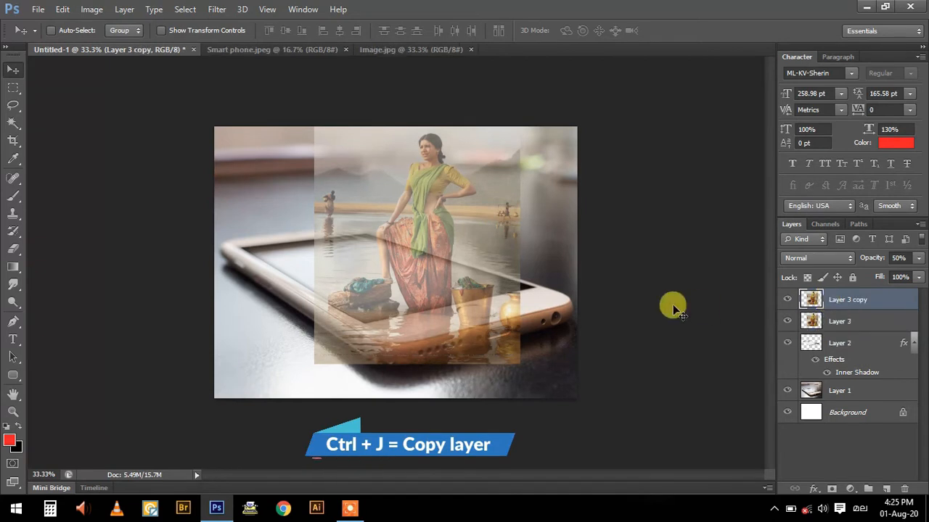
{"action": "left_click_drag", "start_coordinate": [444, 230], "coordinate": [366, 227]}
{"action": "key", "text": "ctrl+t"}
{"action": "right_click", "coordinate": [369, 225]}
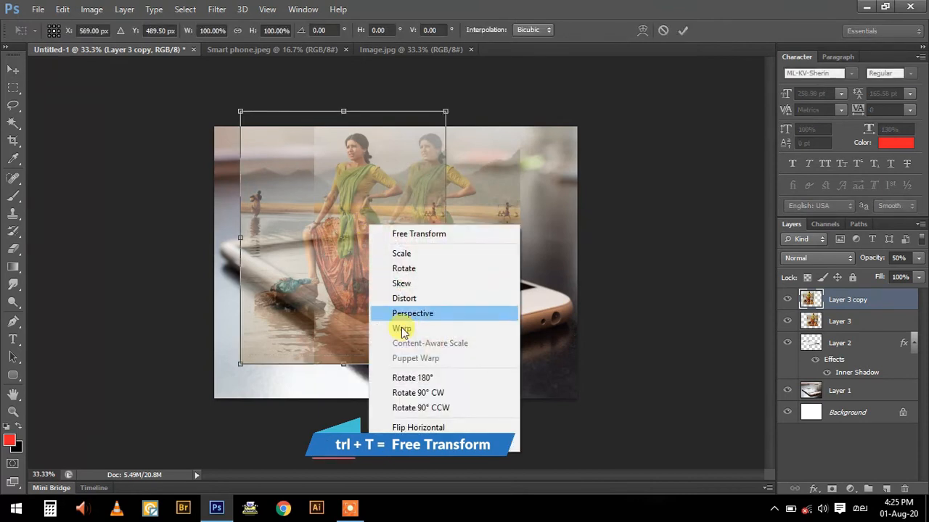
{"action": "left_click", "coordinate": [432, 429]}
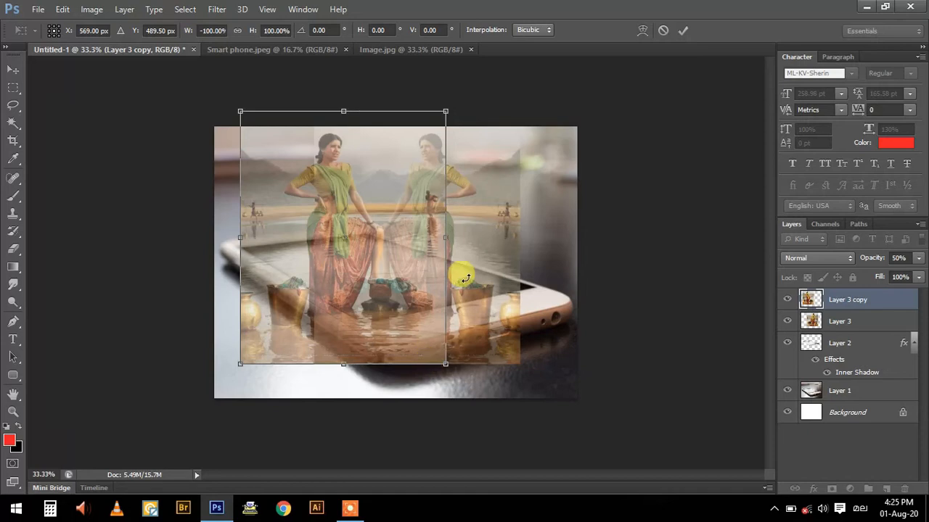
{"action": "left_click", "coordinate": [682, 30]}
{"action": "left_click_drag", "start_coordinate": [347, 215], "coordinate": [283, 239]}
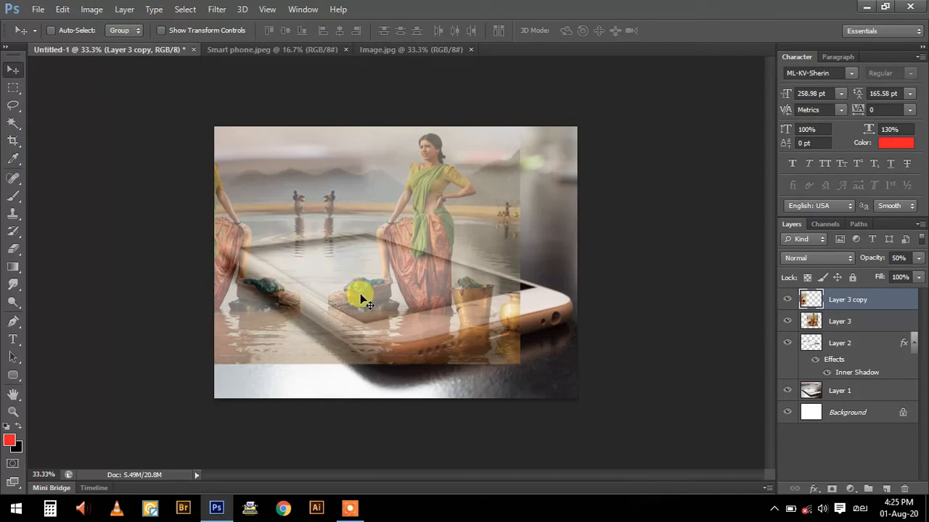
- Restore both photo layers to 100% opacity and merge them into one layer
{"action": "left_click_drag", "start_coordinate": [870, 259], "coordinate": [917, 274]}
{"action": "left_click", "coordinate": [863, 321]}
{"action": "left_click_drag", "start_coordinate": [867, 259], "coordinate": [915, 270]}
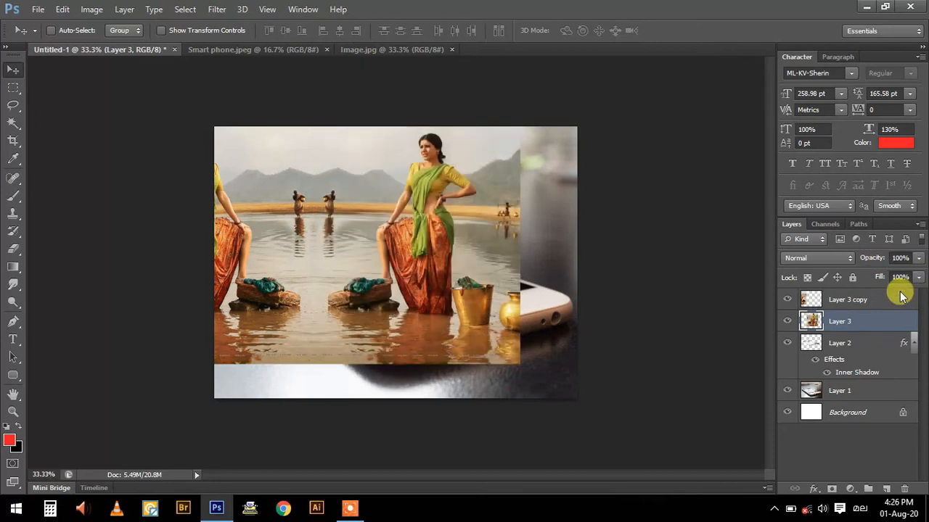
{"action": "left_click", "coordinate": [855, 302], "text": "shift"}
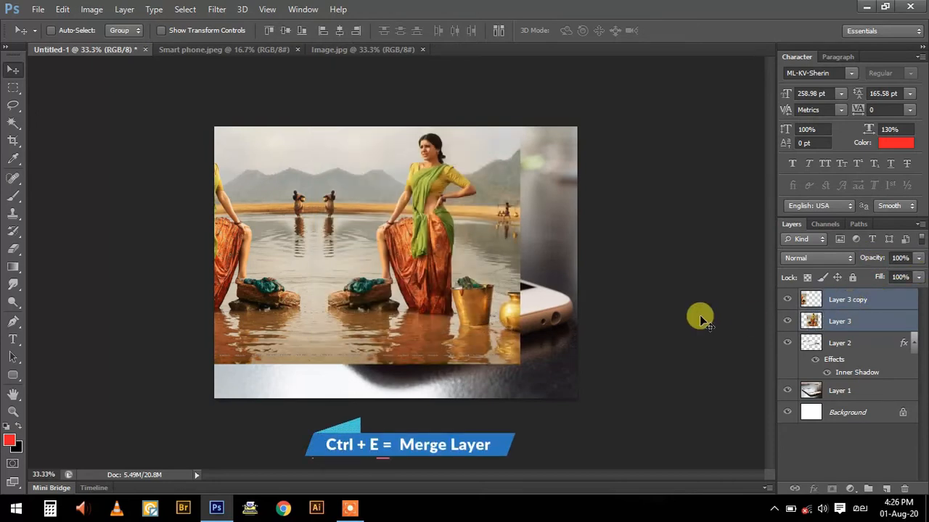
{"action": "key", "text": "ctrl+e"}
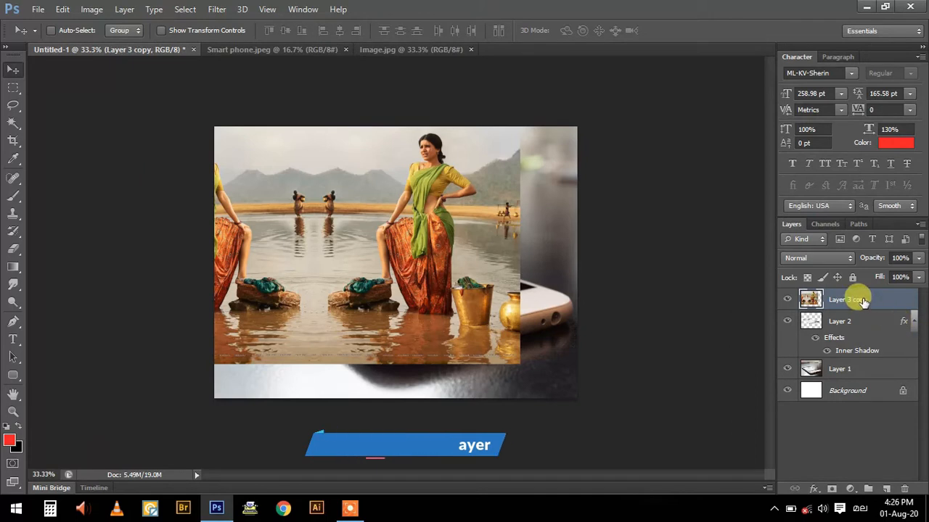
- Reduce the merged photo's opacity to 49% and nudge it left and slightly down to fit over the phone screen
{"action": "left_click_drag", "start_coordinate": [874, 259], "coordinate": [849, 259]}
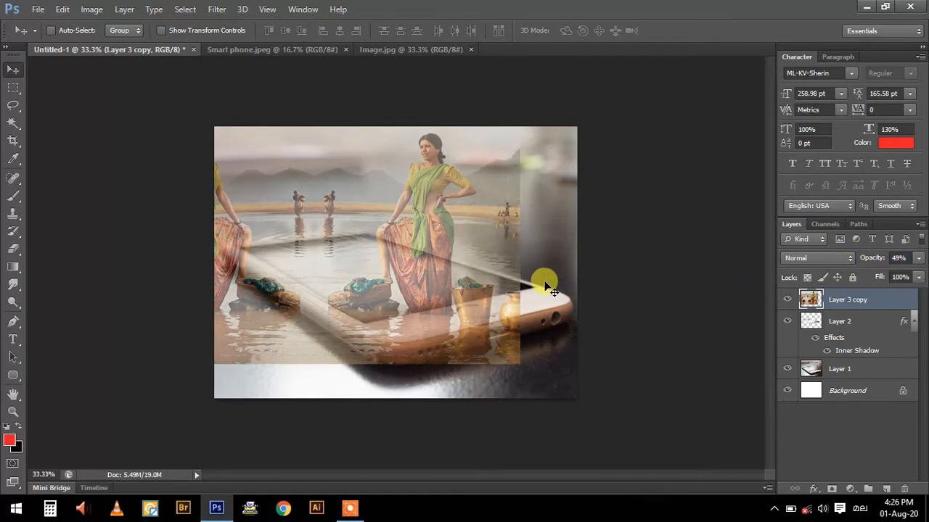
{"action": "key", "text": "Left"}
{"action": "key", "text": "Left"}
{"action": "key", "text": "Left"}
{"action": "key", "text": "Left"}
{"action": "key", "text": "Left"}
{"action": "key", "text": "Left"}
{"action": "key", "text": "Left"}
{"action": "key", "text": "Left"}
{"action": "key", "text": "Left"}
{"action": "key", "text": "Left"}
{"action": "key", "text": "Left"}
{"action": "key", "text": "Left"}
{"action": "key", "text": "Left"}
{"action": "key", "text": "Left"}
{"action": "key", "text": "Left"}
{"action": "key", "text": "Left"}
{"action": "key", "text": "Left"}
{"action": "key", "text": "Left"}
{"action": "key", "text": "Left"}
{"action": "key", "text": "Left"}
{"action": "key", "text": "Left"}
{"action": "key", "text": "Left"}
{"action": "key", "text": "Left"}
{"action": "key", "text": "Left"}
{"action": "key", "text": "Left"}
{"action": "key", "text": "Left"}
{"action": "key", "text": "Left"}
{"action": "key", "text": "Left"}
{"action": "key", "text": "Left"}
{"action": "key", "text": "Left"}
{"action": "key", "text": "Left"}
{"action": "key", "text": "Left"}
{"action": "key", "text": "Left"}
{"action": "key", "text": "Left"}
{"action": "key", "text": "Left"}
{"action": "key", "text": "Left"}
{"action": "key", "text": "Left"}
{"action": "key", "text": "Left"}
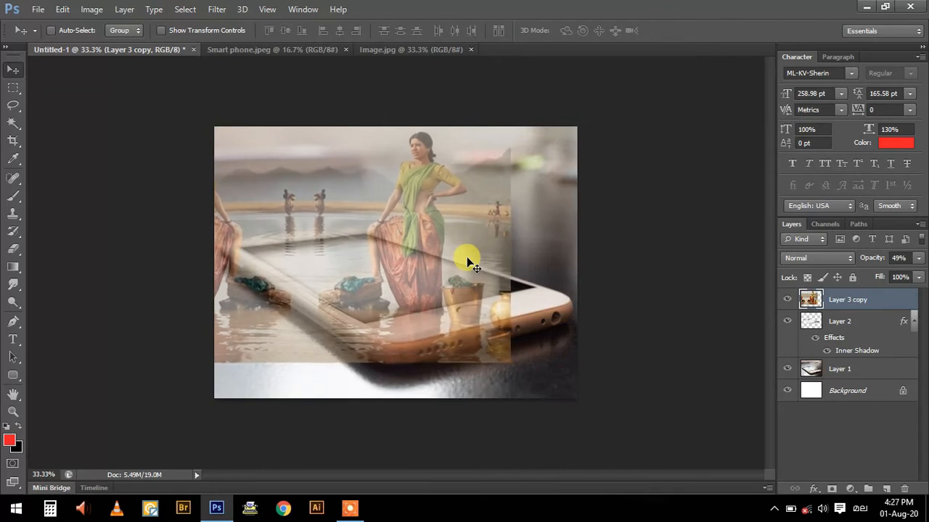
{"action": "key", "text": "Down"}
{"action": "key", "text": "Down"}
{"action": "key", "text": "Down"}
{"action": "key", "text": "Down"}
{"action": "key", "text": "Down"}
{"action": "key", "text": "Left"}
{"action": "key", "text": "Left"}
{"action": "key", "text": "Left"}
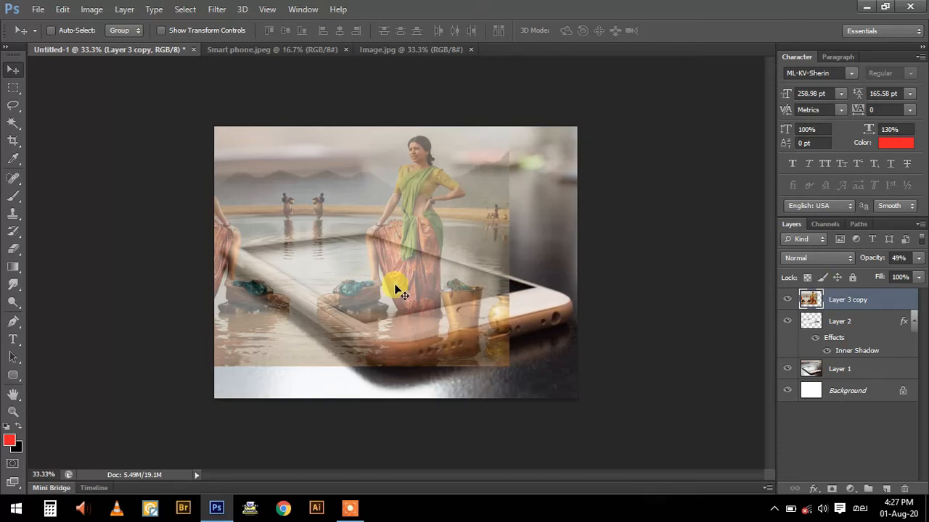
- Start a Pen tool path at the woman's raised knee and trace it over the knee and hand up to the bangle
{"action": "key", "text": "ctrl+plus"}
{"action": "key", "text": "ctrl+plus"}
{"action": "key", "text": "ctrl+plus"}
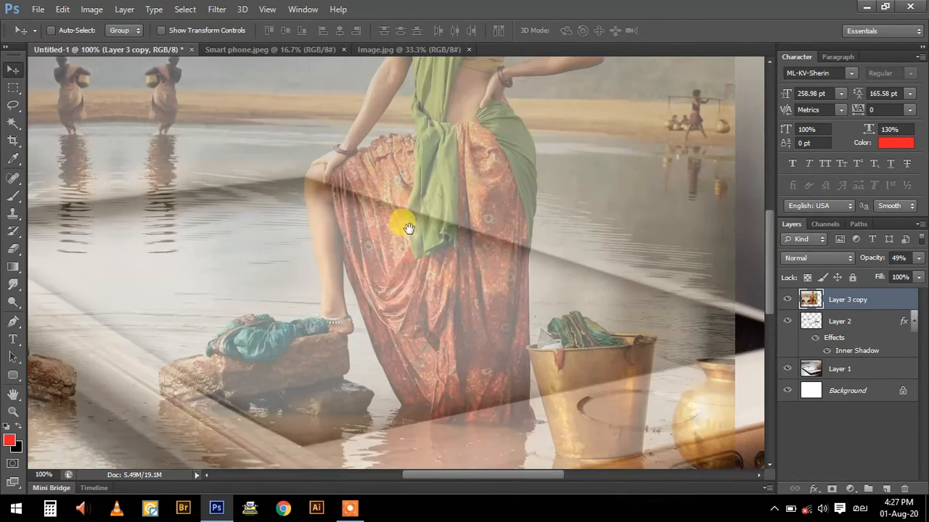
{"action": "left_click_drag", "start_coordinate": [409, 229], "coordinate": [432, 306]}
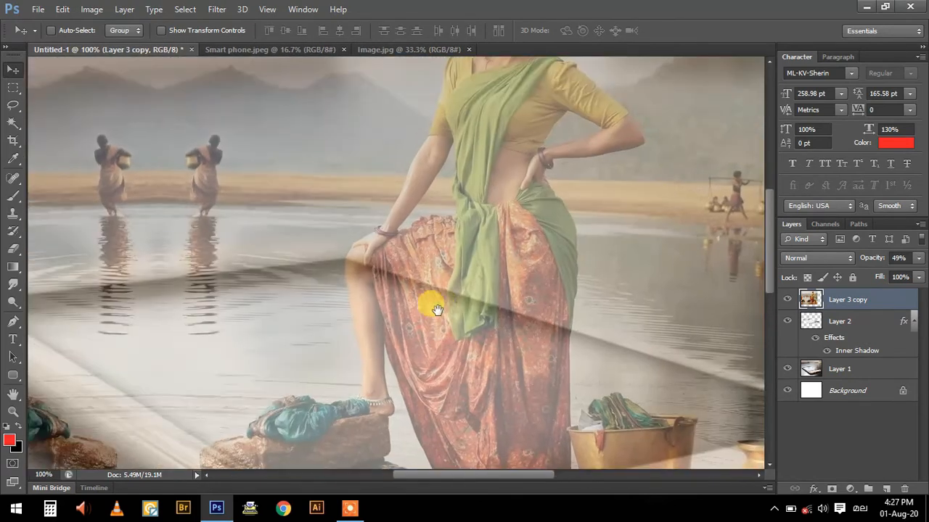
{"action": "left_click", "coordinate": [22, 320]}
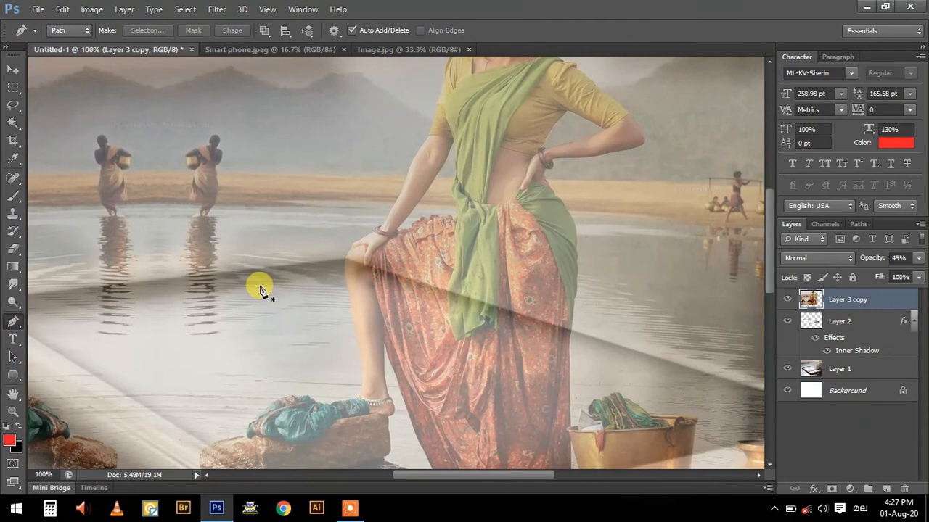
{"action": "key", "text": "ctrl+plus"}
{"action": "key", "text": "ctrl+plus"}
{"action": "key", "text": "ctrl+plus"}
{"action": "left_click_drag", "start_coordinate": [207, 255], "coordinate": [327, 283]}
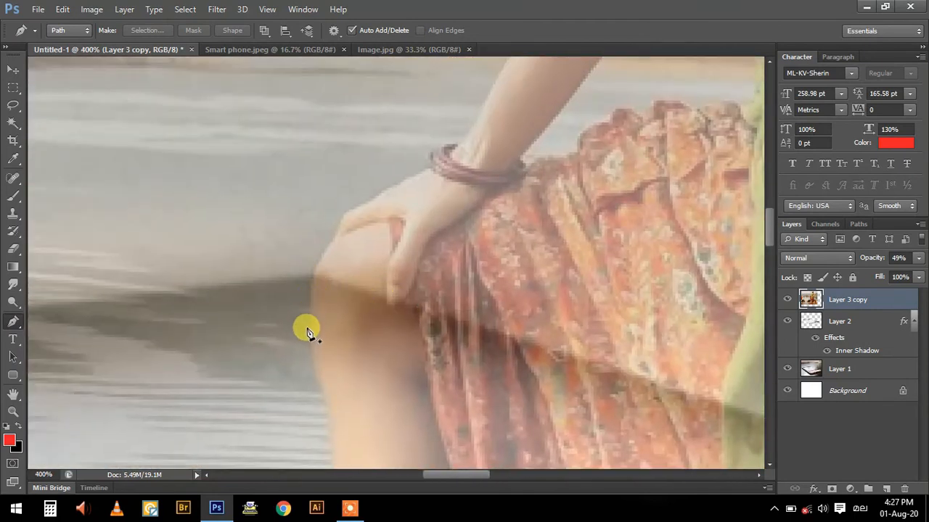
{"action": "left_click", "coordinate": [314, 370]}
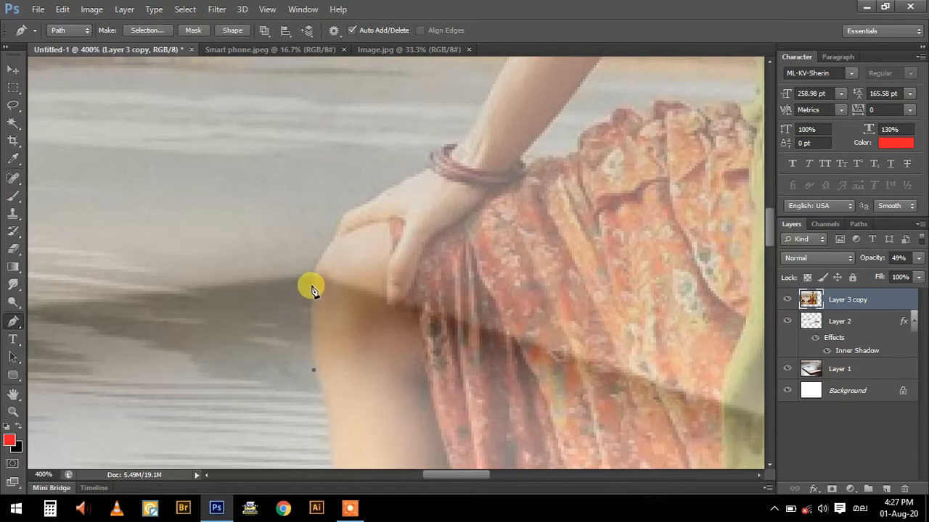
{"action": "left_click_drag", "start_coordinate": [318, 261], "coordinate": [313, 312]}
{"action": "left_click", "coordinate": [326, 294]}
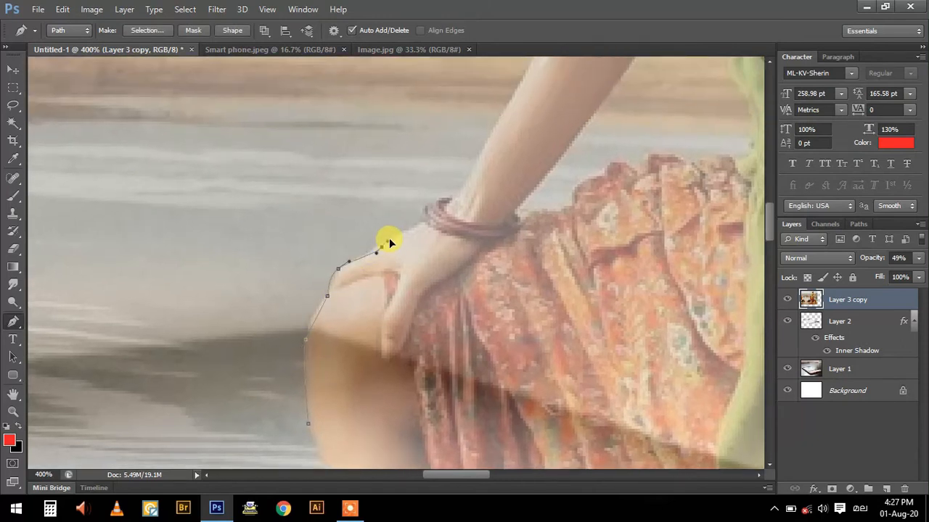
{"action": "left_click_drag", "start_coordinate": [403, 232], "coordinate": [373, 291]}
{"action": "key", "text": "ctrl+plus"}
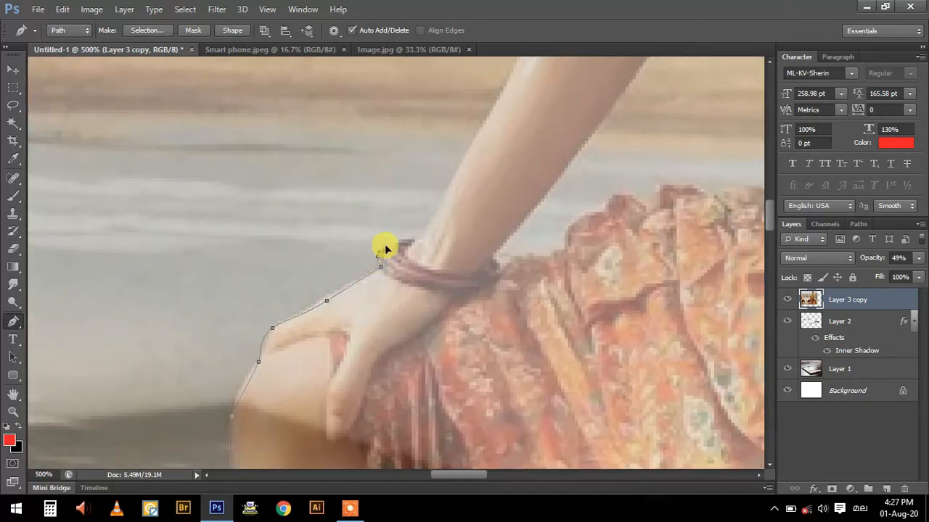
- Continue the path from the bangle up the outer edge of the arm resting on the knee to the sleeve hem
{"action": "left_click", "coordinate": [419, 232]}
{"action": "left_click_drag", "start_coordinate": [492, 168], "coordinate": [439, 270]}
{"action": "left_click_drag", "start_coordinate": [433, 221], "coordinate": [448, 196]}
{"action": "key", "text": "ctrl+minus"}
{"action": "left_click_drag", "start_coordinate": [472, 149], "coordinate": [433, 222]}
{"action": "left_click_drag", "start_coordinate": [440, 177], "coordinate": [450, 146]}
{"action": "left_click_drag", "start_coordinate": [473, 110], "coordinate": [407, 217]}
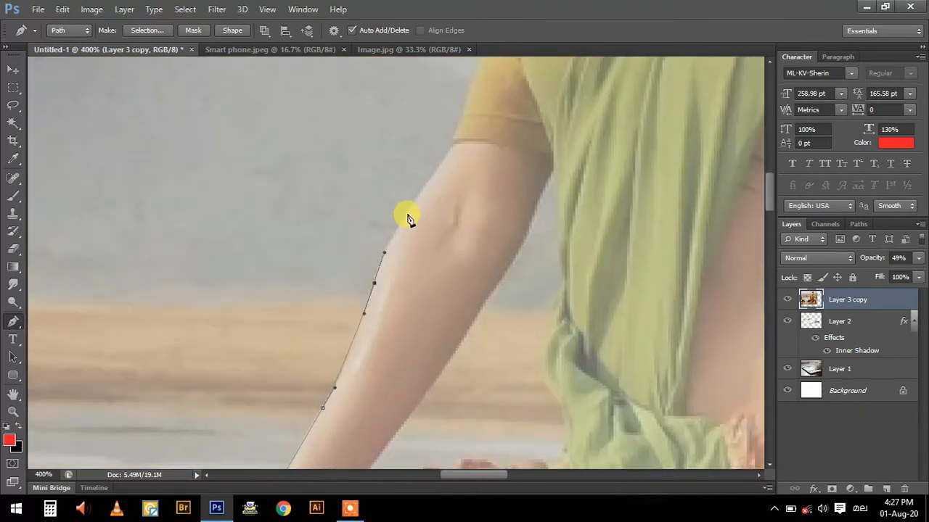
{"action": "left_click", "coordinate": [452, 145]}
- Trace the path along the yellow sleeve and across the shoulder to the base of the neck
{"action": "left_click_drag", "start_coordinate": [482, 67], "coordinate": [401, 146]}
{"action": "left_click_drag", "start_coordinate": [423, 129], "coordinate": [368, 329]}
{"action": "mouse_move", "coordinate": [368, 246]}
{"action": "left_mouse_down"}
{"action": "mouse_move", "coordinate": [375, 212]}
{"action": "mouse_move", "coordinate": [365, 254]}
{"action": "left_mouse_up"}
{"action": "left_click_drag", "start_coordinate": [371, 230], "coordinate": [384, 224]}
{"action": "left_click_drag", "start_coordinate": [480, 212], "coordinate": [486, 211]}
{"action": "left_click_drag", "start_coordinate": [516, 214], "coordinate": [455, 230]}
- Trace the path around the chin and up the front contour of the face to the hairline
{"action": "key", "text": "ctrl+plus"}
{"action": "key", "text": "ctrl+plus"}
{"action": "key", "text": "ctrl+minus"}
{"action": "left_click_drag", "start_coordinate": [438, 179], "coordinate": [456, 236]}
{"action": "left_click_drag", "start_coordinate": [437, 201], "coordinate": [446, 269]}
{"action": "left_click_drag", "start_coordinate": [432, 227], "coordinate": [440, 210]}
{"action": "left_click_drag", "start_coordinate": [447, 158], "coordinate": [449, 158]}
- Carry the path over the top of the head to the back of the hair
{"action": "left_click_drag", "start_coordinate": [507, 104], "coordinate": [524, 96]}
{"action": "left_click_drag", "start_coordinate": [541, 94], "coordinate": [551, 94]}
{"action": "left_click_drag", "start_coordinate": [503, 108], "coordinate": [406, 145]}
{"action": "left_click_drag", "start_coordinate": [491, 114], "coordinate": [509, 112]}
{"action": "left_click_drag", "start_coordinate": [618, 148], "coordinate": [506, 105]}
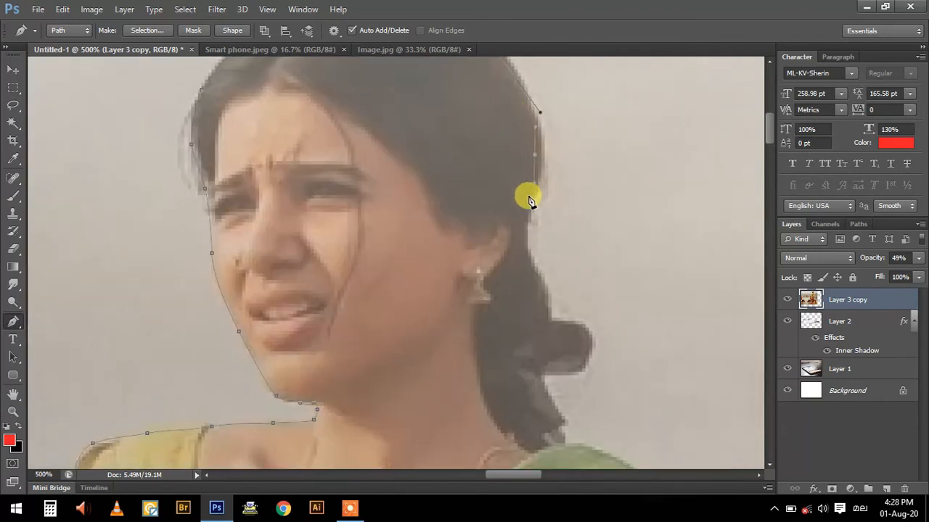
- Trace the path down the back of the head and around the tied hair to its lower end
{"action": "mouse_move", "coordinate": [527, 251]}
{"action": "left_mouse_down"}
{"action": "mouse_move", "coordinate": [520, 212]}
{"action": "mouse_move", "coordinate": [510, 247]}
{"action": "left_mouse_up"}
{"action": "left_click", "coordinate": [511, 225], "text": "alt"}
{"action": "left_click", "coordinate": [545, 234]}
{"action": "left_click", "coordinate": [538, 272]}
{"action": "left_click", "coordinate": [497, 275]}
{"action": "left_click", "coordinate": [504, 299]}
{"action": "left_click", "coordinate": [520, 333]}
{"action": "left_click_drag", "start_coordinate": [521, 336], "coordinate": [513, 272]}
- Continue the path over the green-draped shoulder and down the outer edge of the yellow sleeve
{"action": "left_click", "coordinate": [459, 256]}
{"action": "left_click", "coordinate": [542, 295]}
{"action": "left_click_drag", "start_coordinate": [580, 310], "coordinate": [527, 241]}
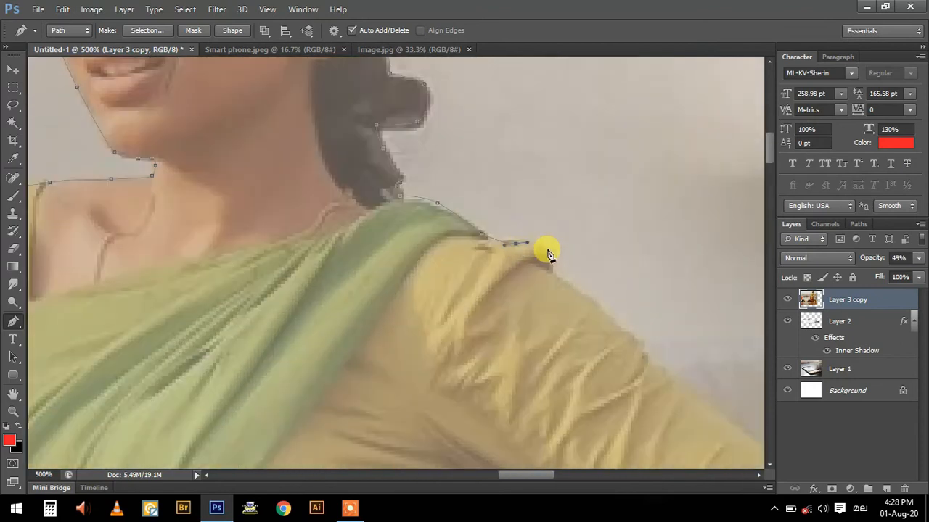
{"action": "left_click_drag", "start_coordinate": [606, 320], "coordinate": [428, 212]}
{"action": "left_click_drag", "start_coordinate": [453, 237], "coordinate": [466, 248]}
{"action": "left_click_drag", "start_coordinate": [524, 295], "coordinate": [555, 320]}
{"action": "left_click_drag", "start_coordinate": [633, 396], "coordinate": [456, 246]}
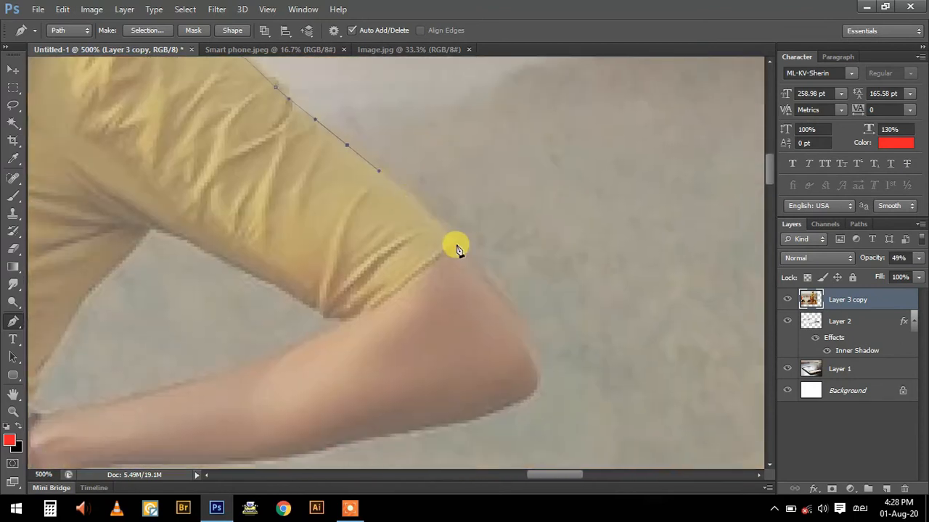
- Trace the path around the bent elbow and back along the underside of the forearm
{"action": "left_click_drag", "start_coordinate": [529, 342], "coordinate": [537, 362]}
{"action": "left_click_drag", "start_coordinate": [531, 408], "coordinate": [547, 292]}
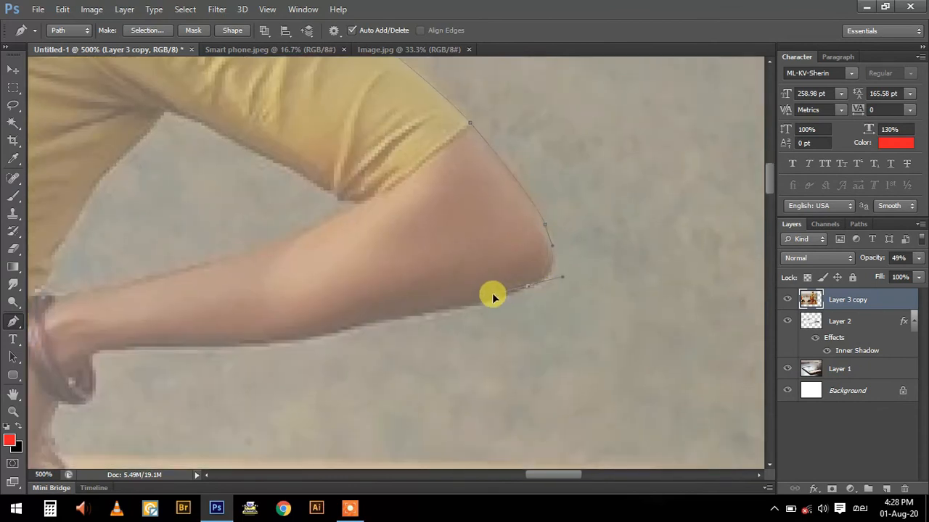
{"action": "left_click_drag", "start_coordinate": [420, 303], "coordinate": [515, 247]}
{"action": "left_click_drag", "start_coordinate": [447, 274], "coordinate": [411, 279]}
{"action": "left_click_drag", "start_coordinate": [312, 278], "coordinate": [399, 249]}
{"action": "left_click_drag", "start_coordinate": [340, 261], "coordinate": [312, 262]}
- Trace the path around the bangles and wrist at the waist and down to the hip
{"action": "left_click", "coordinate": [276, 269]}
{"action": "left_click_drag", "start_coordinate": [278, 290], "coordinate": [320, 187]}
{"action": "left_click", "coordinate": [318, 186]}
{"action": "left_click", "coordinate": [318, 205]}
{"action": "left_click", "coordinate": [308, 213]}
{"action": "left_click", "coordinate": [274, 233]}
{"action": "left_click_drag", "start_coordinate": [303, 254], "coordinate": [266, 151]}
{"action": "left_click", "coordinate": [256, 181]}
{"action": "left_click", "coordinate": [281, 222]}
- Trace the path down the outer edge of the green drape and skirt to the phone screen's edge
{"action": "left_click_drag", "start_coordinate": [325, 266], "coordinate": [333, 284]}
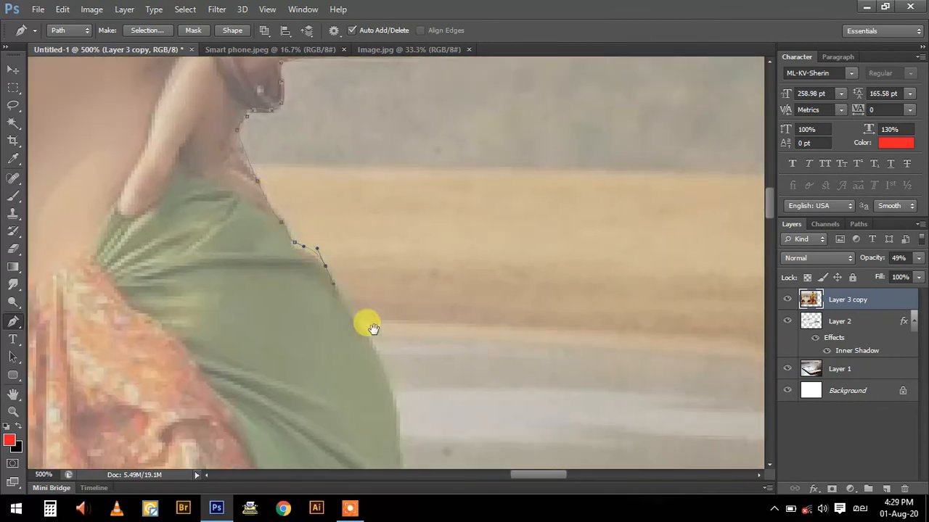
{"action": "left_click_drag", "start_coordinate": [370, 326], "coordinate": [381, 153]}
{"action": "left_click_drag", "start_coordinate": [404, 229], "coordinate": [410, 273]}
{"action": "left_click_drag", "start_coordinate": [411, 334], "coordinate": [404, 174]}
{"action": "left_click_drag", "start_coordinate": [404, 248], "coordinate": [425, 181]}
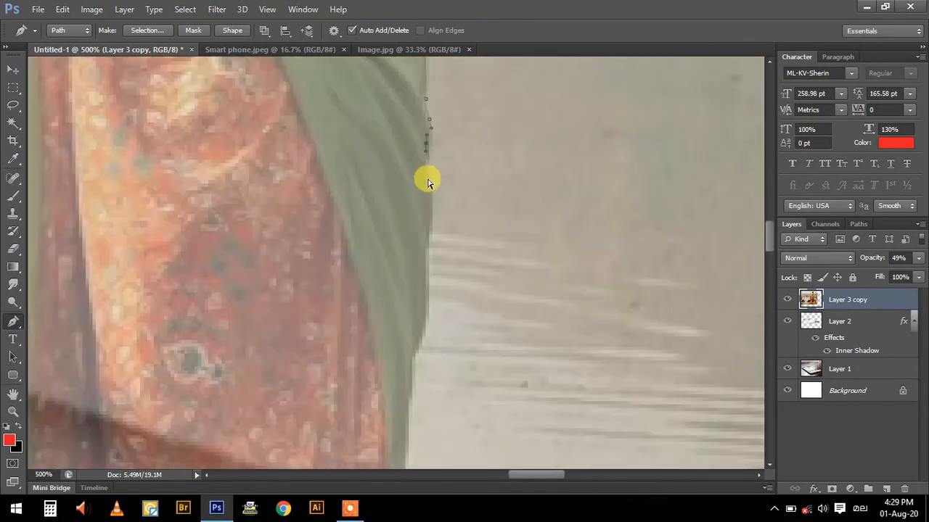
{"action": "left_click_drag", "start_coordinate": [431, 289], "coordinate": [441, 180]}
{"action": "left_click_drag", "start_coordinate": [425, 376], "coordinate": [457, 169]}
{"action": "left_click", "coordinate": [445, 226]}
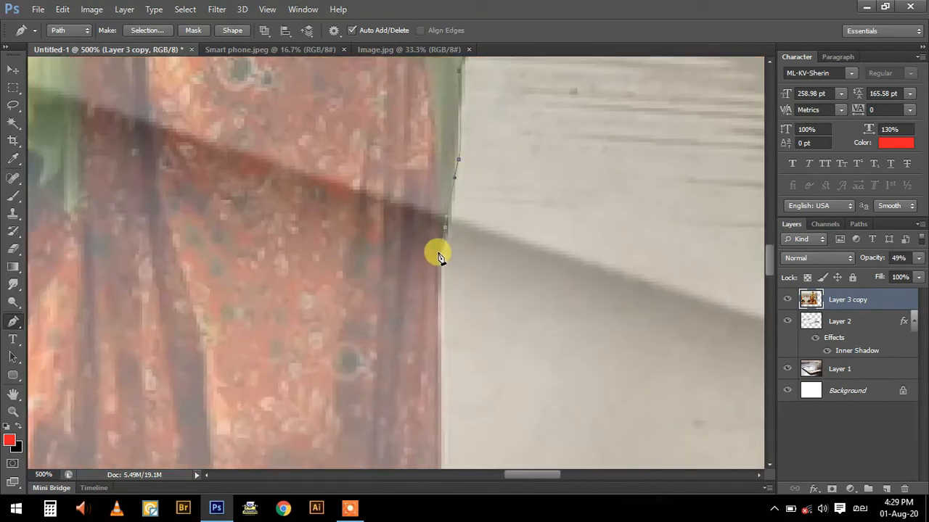
{"action": "left_click_drag", "start_coordinate": [437, 252], "coordinate": [436, 271]}
- Close the path across the skirt back at the knee and convert it into a selection
{"action": "key", "text": "ctrl+minus"}
{"action": "key", "text": "ctrl+minus"}
{"action": "key", "text": "ctrl+minus"}
{"action": "left_click", "coordinate": [415, 324]}
{"action": "left_click_drag", "start_coordinate": [415, 312], "coordinate": [498, 310]}
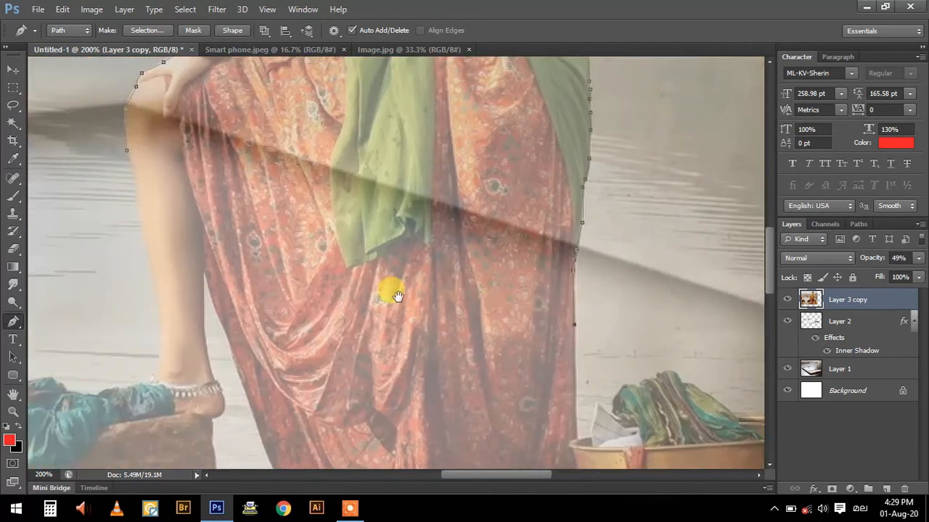
{"action": "left_click", "coordinate": [127, 155]}
{"action": "key", "text": "ctrl+minus"}
{"action": "key", "text": "ctrl+minus"}
{"action": "key", "text": "ctrl+minus"}
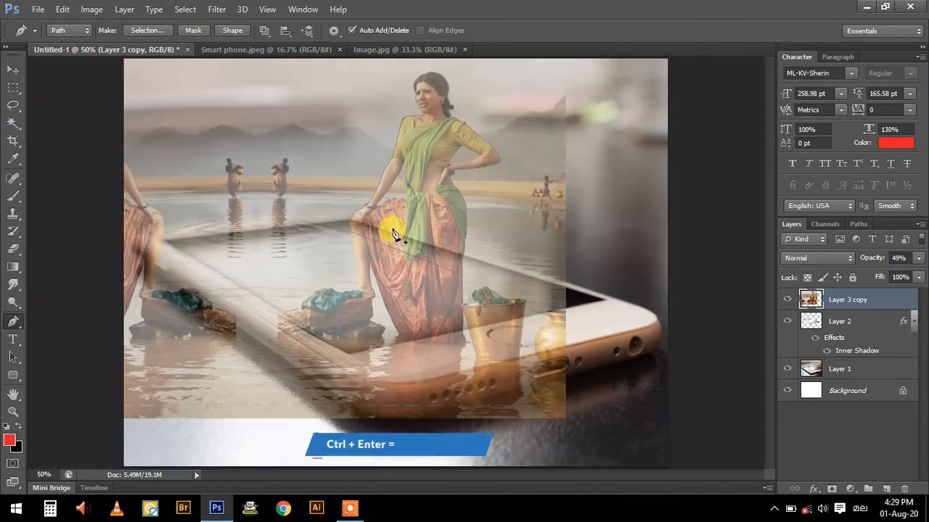
{"action": "key", "text": "ctrl+Return"}
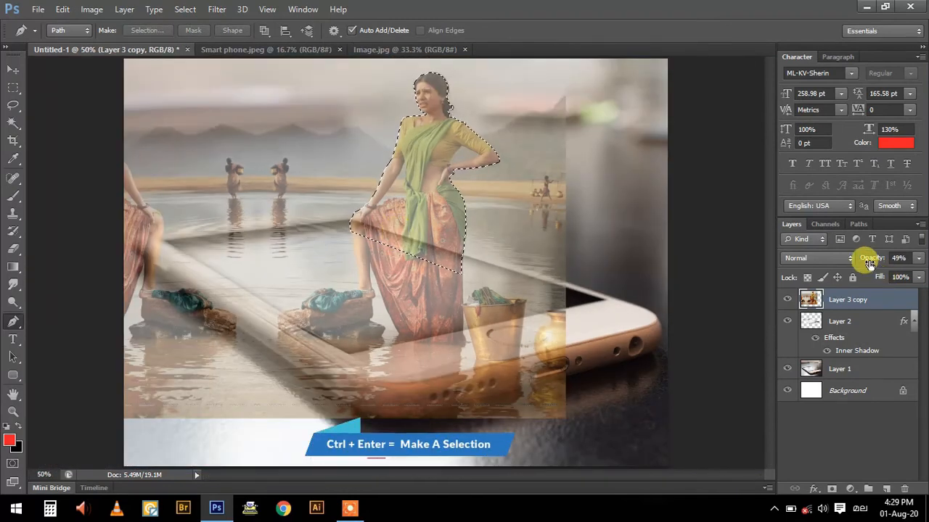
- Restore the merged photo layer to 100% opacity and copy the selected woman to a new layer
{"action": "left_click_drag", "start_coordinate": [870, 262], "coordinate": [906, 253]}
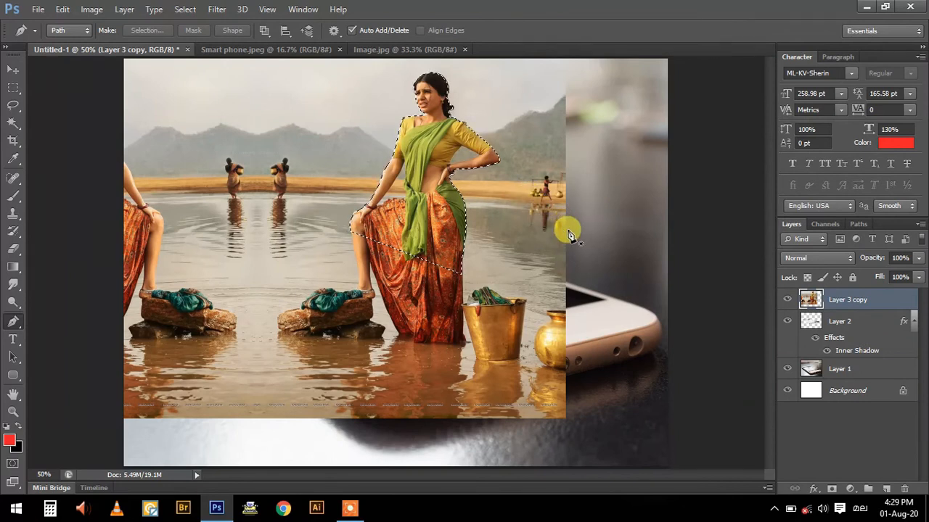
{"action": "key", "text": "ctrl+j"}
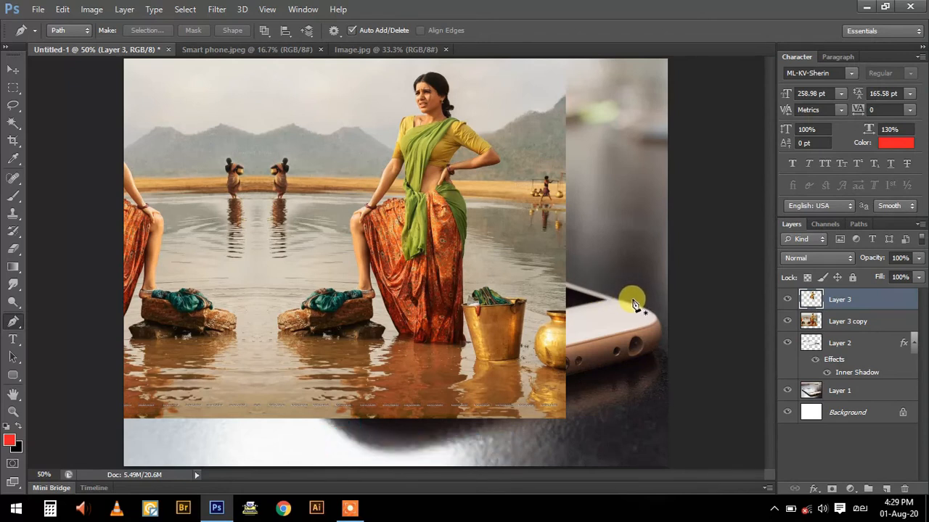
- Link the woman cutout with the Layer 3 copy photo and clip that photo to the phone screen shape on Layer 2
{"action": "left_click", "coordinate": [849, 322], "text": "ctrl"}
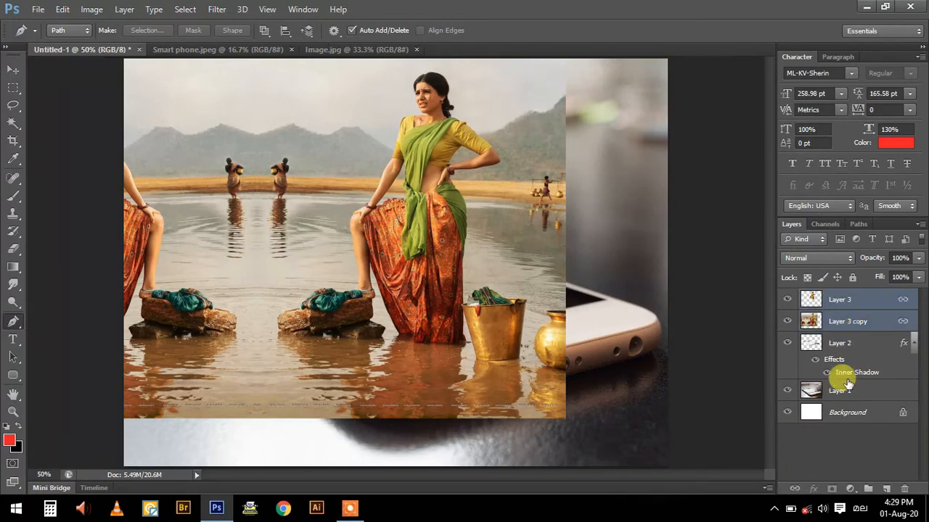
{"action": "left_click", "coordinate": [856, 328]}
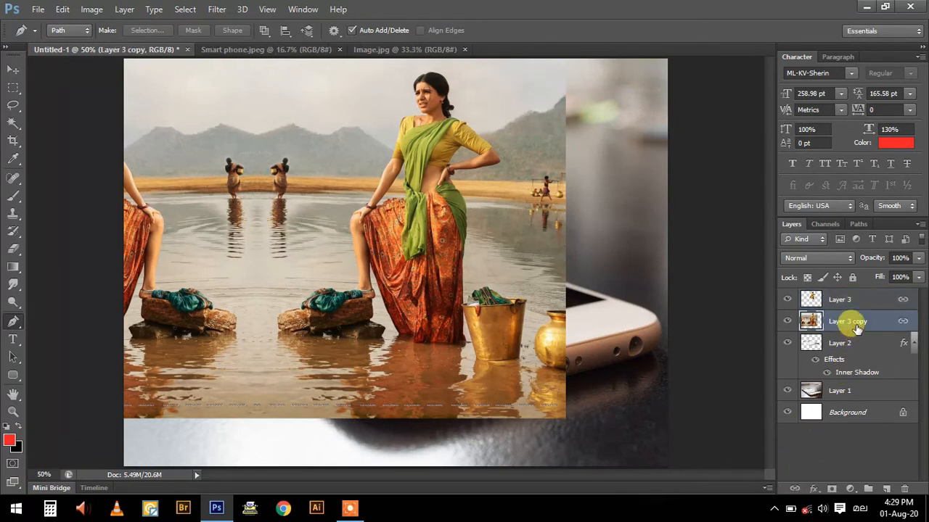
{"action": "right_click", "coordinate": [857, 328]}
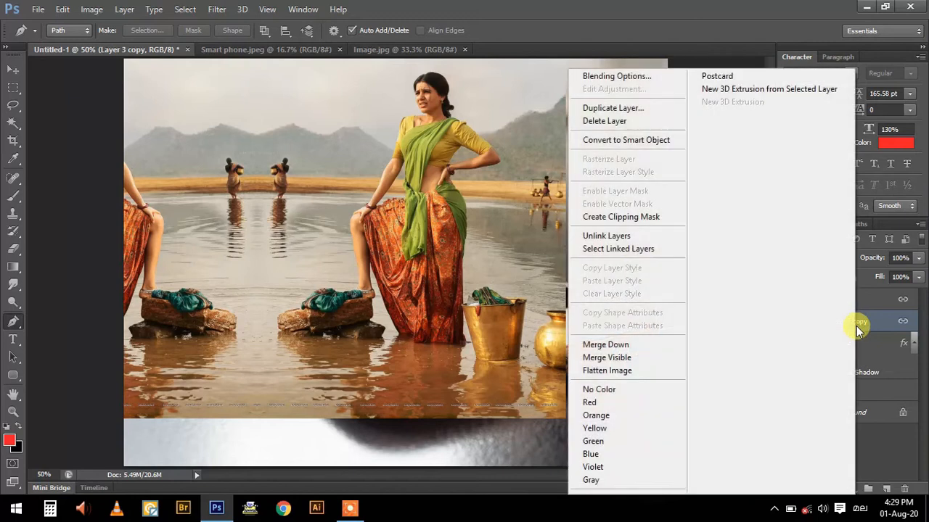
{"action": "left_click", "coordinate": [629, 218]}
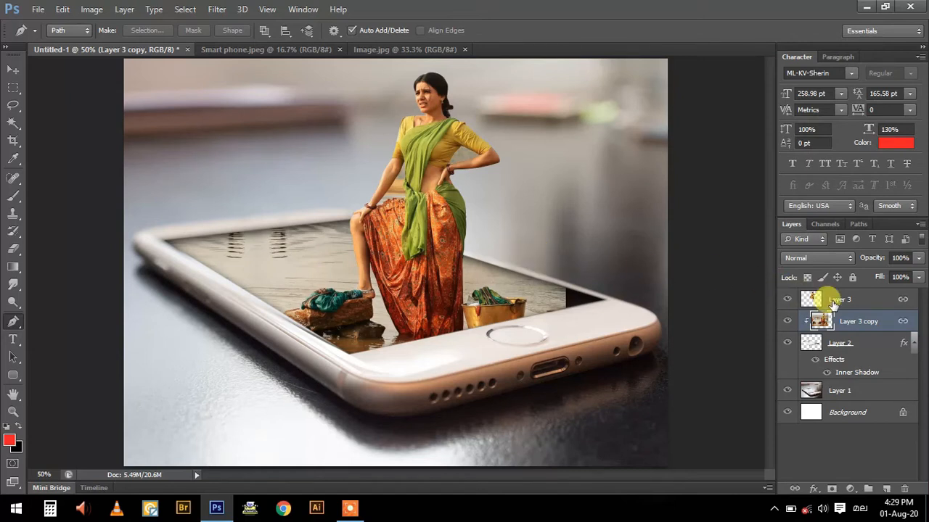
- On Layer 3, start a path at the wrist on the knee and trace the arm's inner edge up to the armpit
{"action": "left_click_drag", "start_coordinate": [828, 300], "coordinate": [810, 304]}
{"action": "key", "text": "ctrl+plus"}
{"action": "key", "text": "ctrl+plus"}
{"action": "key", "text": "ctrl+plus"}
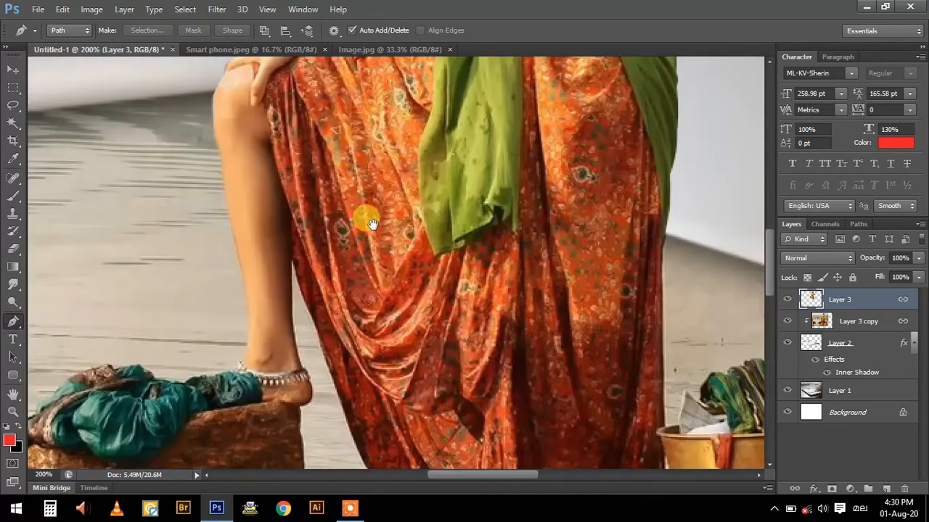
{"action": "left_click_drag", "start_coordinate": [368, 221], "coordinate": [687, 466]}
{"action": "key", "text": "ctrl+plus"}
{"action": "key", "text": "ctrl+plus"}
{"action": "key", "text": "ctrl+plus"}
{"action": "left_click_drag", "start_coordinate": [633, 327], "coordinate": [339, 301]}
{"action": "left_click_drag", "start_coordinate": [573, 294], "coordinate": [358, 341]}
{"action": "left_click_drag", "start_coordinate": [569, 173], "coordinate": [630, 194]}
{"action": "left_click", "coordinate": [369, 347]}
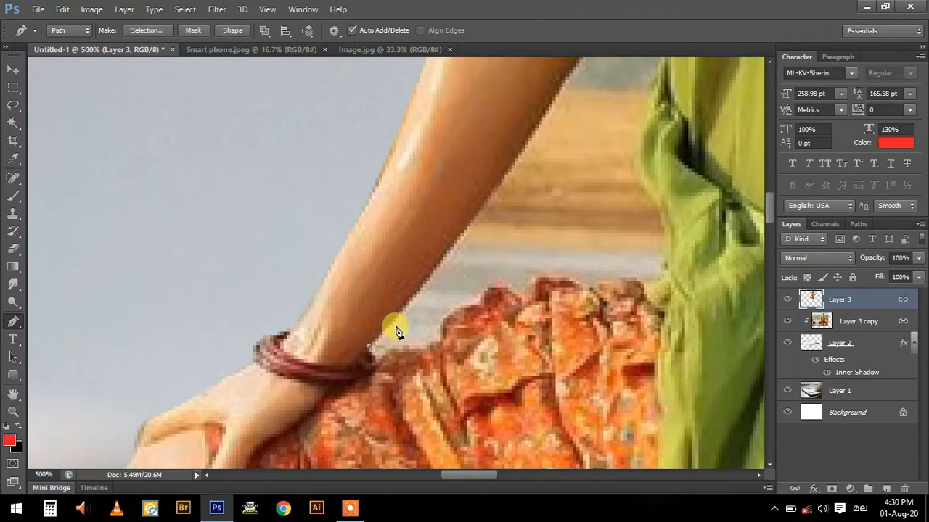
{"action": "left_click_drag", "start_coordinate": [499, 173], "coordinate": [490, 208]}
{"action": "left_click_drag", "start_coordinate": [535, 145], "coordinate": [458, 236]}
{"action": "left_click_drag", "start_coordinate": [479, 189], "coordinate": [512, 207]}
{"action": "left_click", "coordinate": [502, 140]}
- Trace the path down the green sari's edge and along the skirt's ruffled top, closing it at the wrist
{"action": "left_click_drag", "start_coordinate": [503, 245], "coordinate": [508, 129]}
{"action": "left_click_drag", "start_coordinate": [517, 161], "coordinate": [508, 187]}
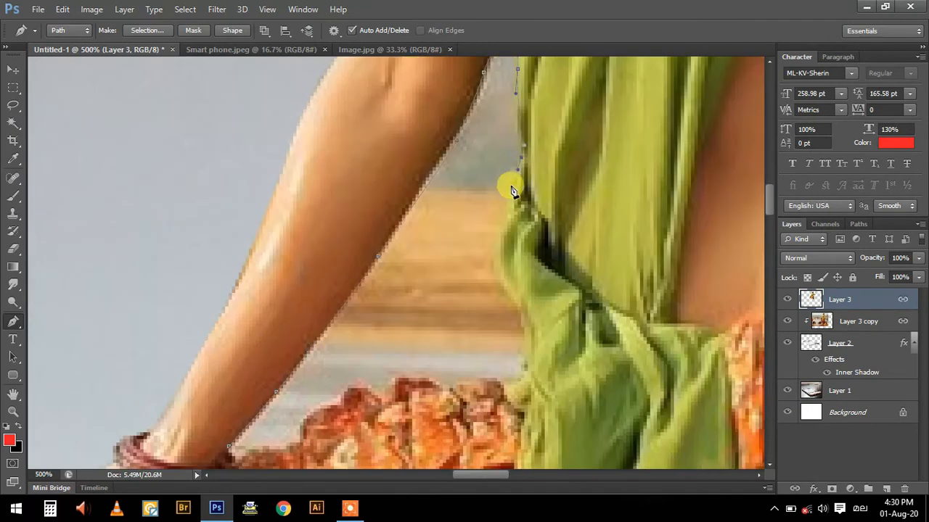
{"action": "left_click_drag", "start_coordinate": [502, 259], "coordinate": [508, 141]}
{"action": "left_click", "coordinate": [526, 193]}
{"action": "left_click_drag", "start_coordinate": [523, 259], "coordinate": [521, 189]}
{"action": "left_click_drag", "start_coordinate": [514, 181], "coordinate": [444, 178]}
{"action": "left_click", "coordinate": [373, 204]}
{"action": "left_click", "coordinate": [346, 214]}
{"action": "left_click", "coordinate": [334, 235]}
{"action": "left_click", "coordinate": [318, 246]}
{"action": "left_click", "coordinate": [267, 250]}
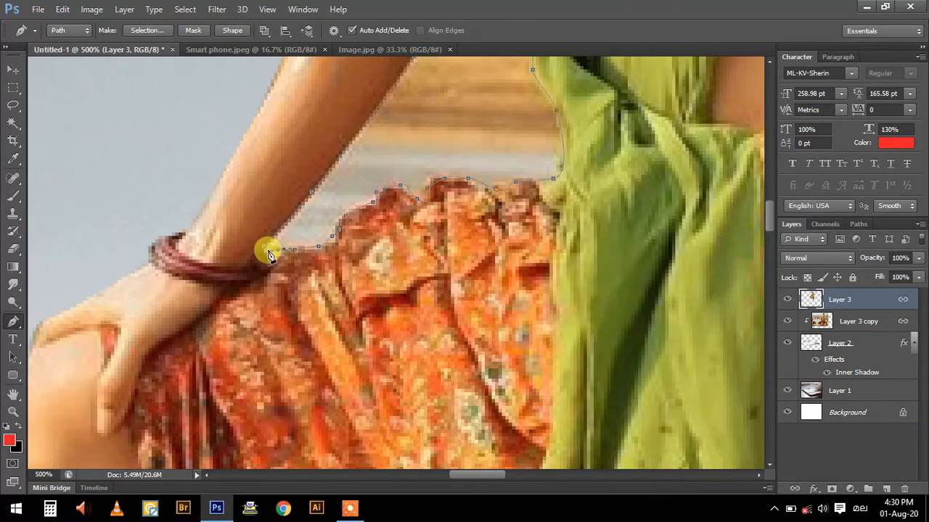
- Draw a second closed path around the background gap between the bent arm and the yellow blouse
{"action": "left_click_drag", "start_coordinate": [643, 76], "coordinate": [286, 231]}
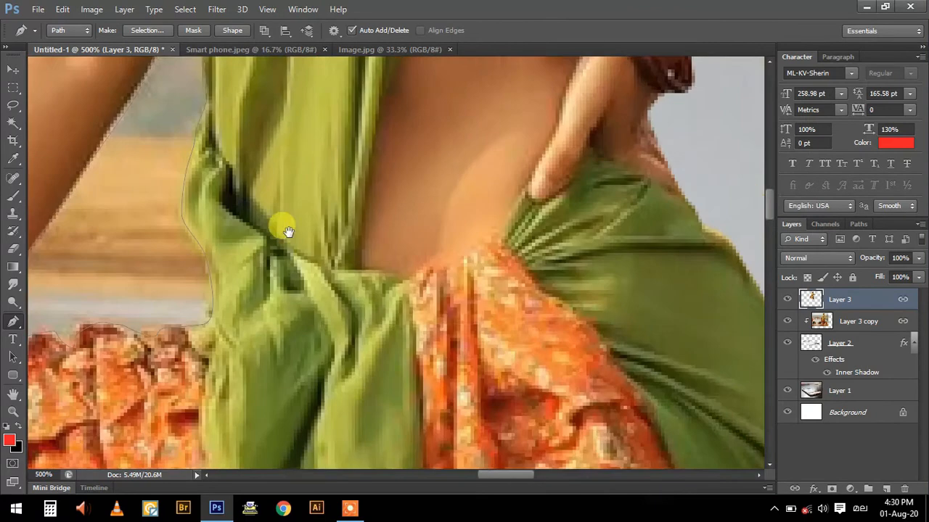
{"action": "left_click_drag", "start_coordinate": [537, 94], "coordinate": [303, 298]}
{"action": "left_click_drag", "start_coordinate": [500, 90], "coordinate": [269, 293]}
{"action": "left_click", "coordinate": [327, 167]}
{"action": "left_click_drag", "start_coordinate": [393, 197], "coordinate": [411, 209]}
{"action": "left_click_drag", "start_coordinate": [495, 252], "coordinate": [508, 261]}
{"action": "left_click", "coordinate": [250, 347]}
{"action": "left_click", "coordinate": [210, 352]}
{"action": "left_click", "coordinate": [249, 251]}
{"action": "left_click", "coordinate": [270, 226]}
{"action": "left_click", "coordinate": [304, 197]}
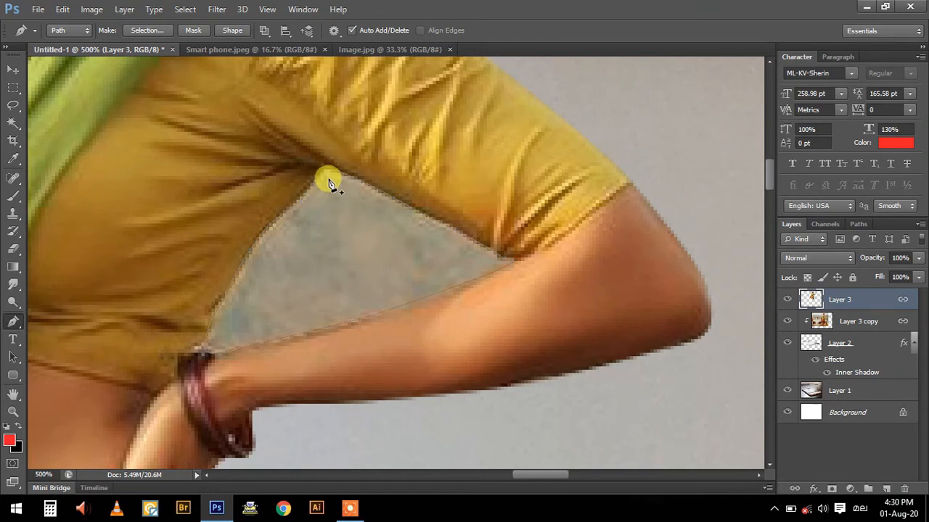
- Convert both gap paths into a new anti-aliased selection with a 2-pixel feather radius
{"action": "scroll", "coordinate": [328, 183], "scroll_direction": "down", "scroll_amount": 7}
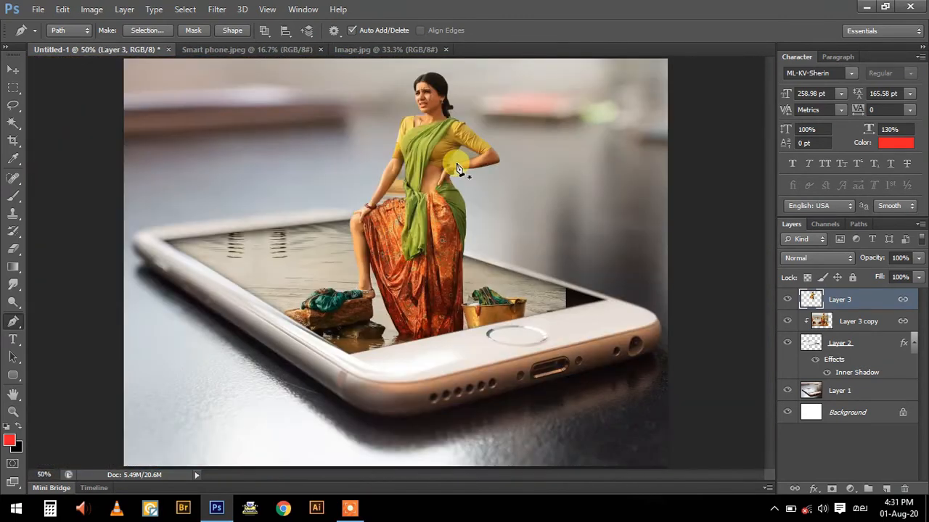
{"action": "right_click", "coordinate": [457, 167]}
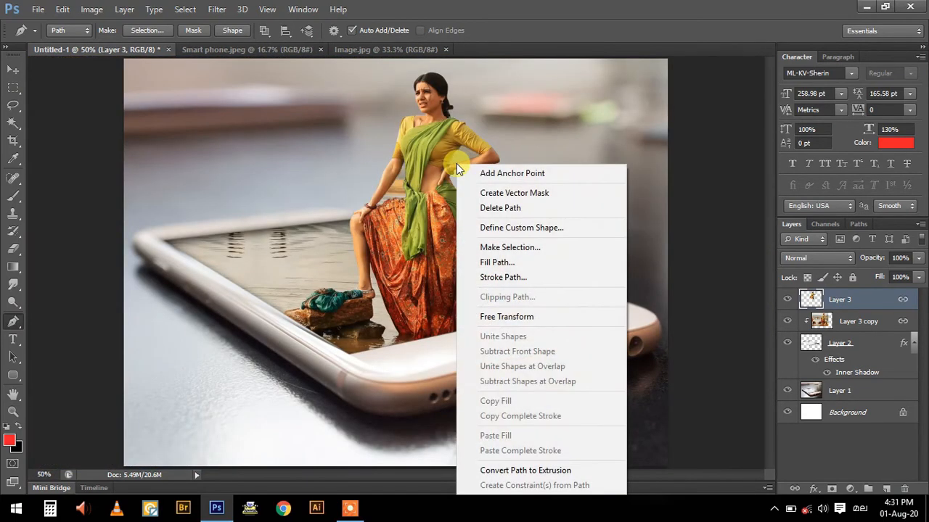
{"action": "left_click", "coordinate": [498, 248]}
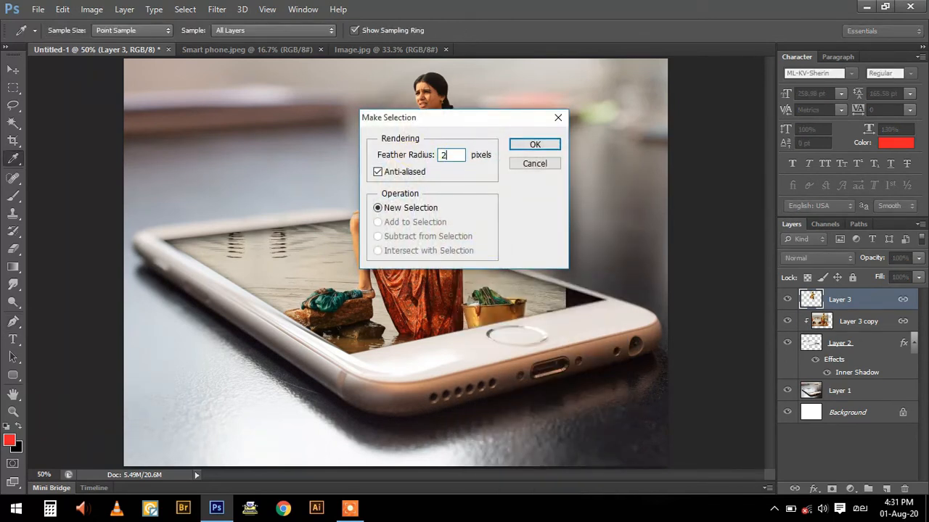
{"action": "left_click", "coordinate": [534, 145]}
- Delete the selected background in both arm gaps from Layer 3 and deselect
{"action": "key", "text": "v"}
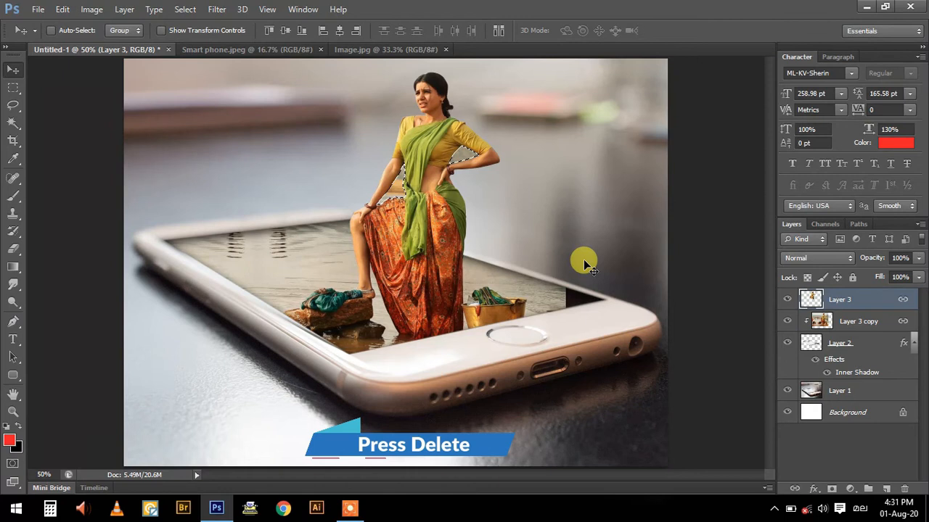
{"action": "key", "text": "Delete"}
{"action": "key", "text": "ctrl+d"}
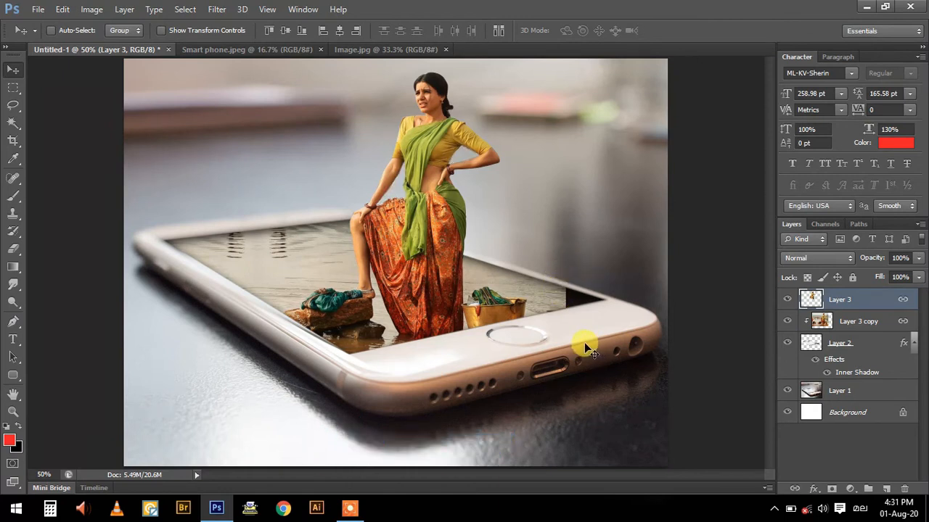
- Make Layer 3 copy active at the phone screen's black corner and set up the Smudge tool with 50% strength
{"action": "key", "text": "ctrl+plus"}
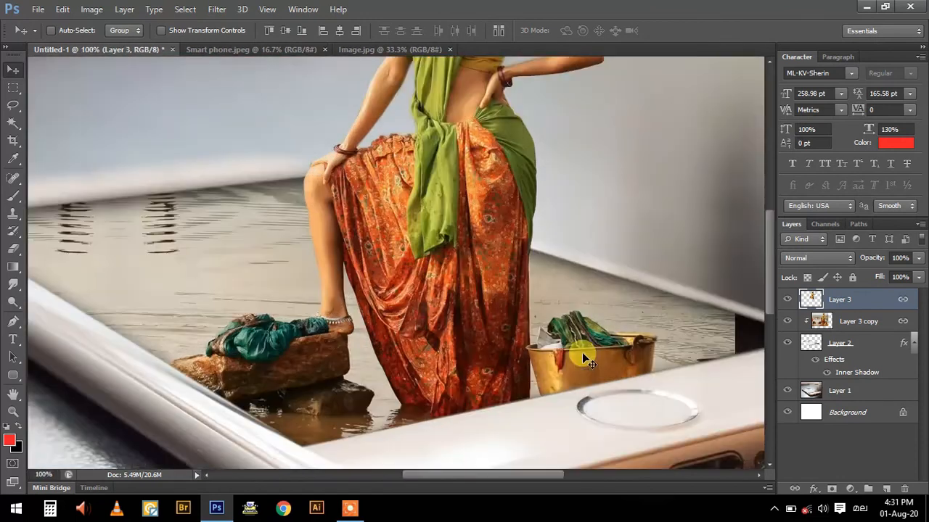
{"action": "key", "text": "ctrl+plus"}
{"action": "left_click_drag", "start_coordinate": [578, 351], "coordinate": [273, 239]}
{"action": "left_click_drag", "start_coordinate": [516, 291], "coordinate": [219, 255]}
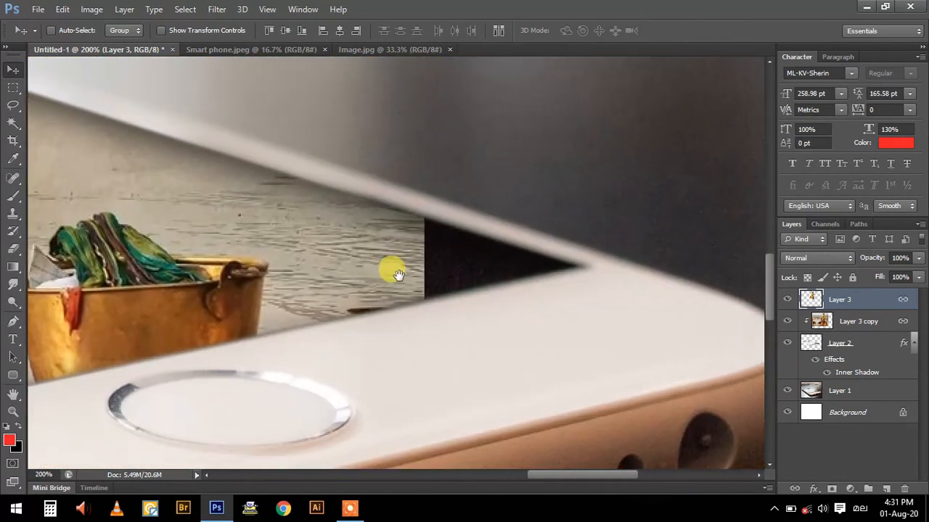
{"action": "right_click", "coordinate": [395, 255]}
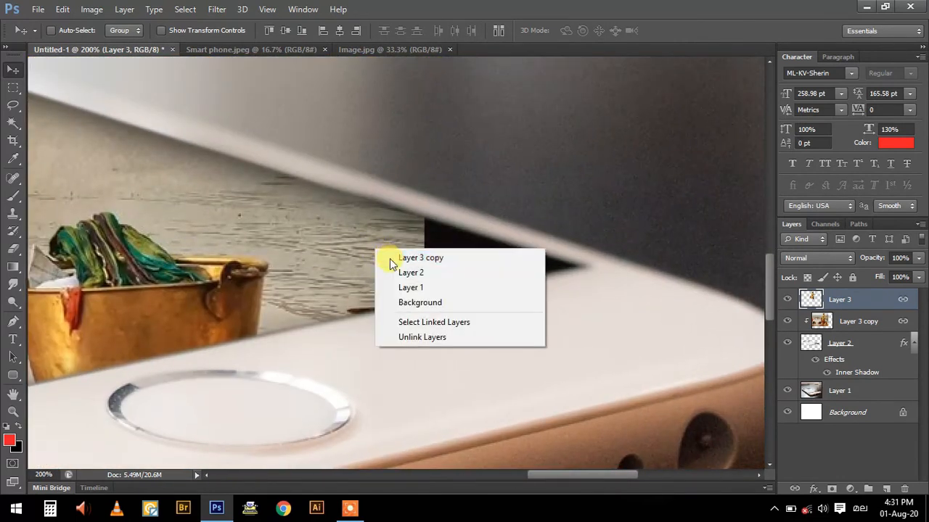
{"action": "left_click", "coordinate": [385, 257]}
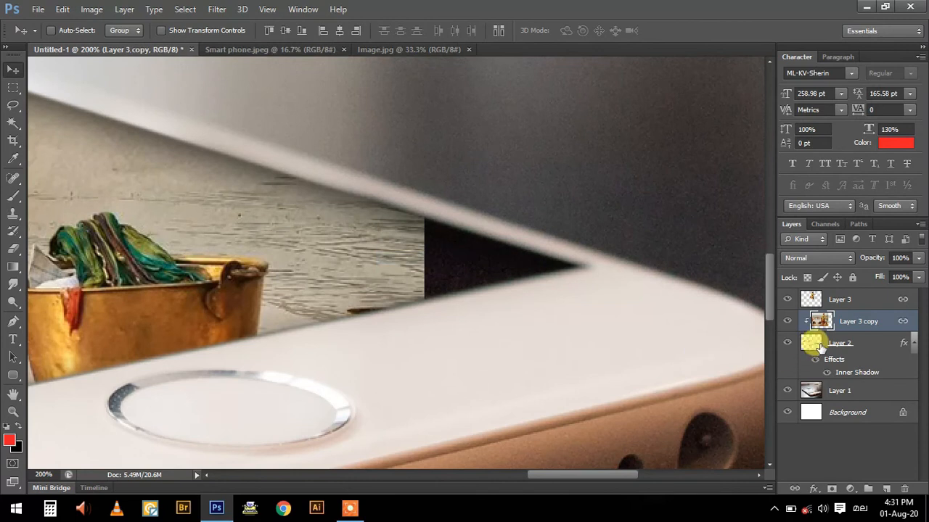
{"action": "left_click", "coordinate": [13, 285]}
{"action": "left_click", "coordinate": [66, 32]}
{"action": "double_click", "coordinate": [32, 151]}
{"action": "left_click", "coordinate": [242, 30]}
{"action": "type", "text": "50"}
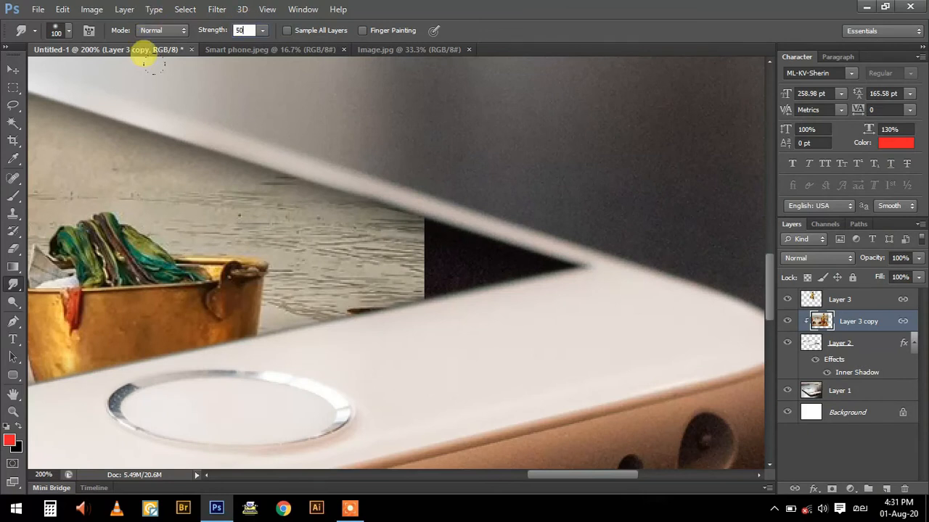
- Smudge the water texture over the black corner of the phone's screen with a brush reduced to 35 px
{"action": "key", "text": "bracketleft"}
{"action": "key", "text": "bracketleft"}
{"action": "key", "text": "bracketleft"}
{"action": "key", "text": "bracketleft"}
{"action": "key", "text": "bracketleft"}
{"action": "key", "text": "bracketleft"}
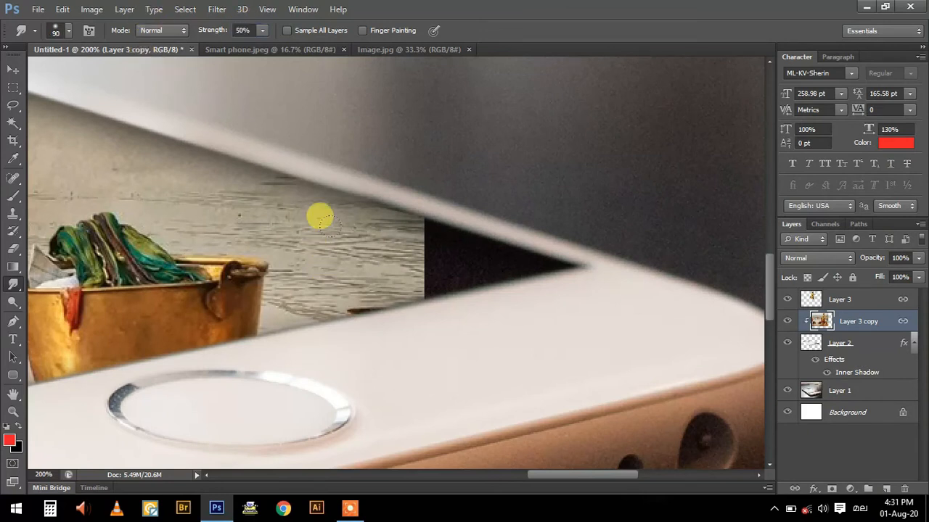
{"action": "key", "text": "bracketleft"}
{"action": "mouse_move", "coordinate": [368, 230]}
{"action": "left_mouse_down"}
{"action": "mouse_move", "coordinate": [434, 230]}
{"action": "mouse_move", "coordinate": [398, 217]}
{"action": "mouse_move", "coordinate": [449, 228]}
{"action": "mouse_move", "coordinate": [407, 255]}
{"action": "mouse_move", "coordinate": [409, 264]}
{"action": "mouse_move", "coordinate": [447, 268]}
{"action": "mouse_move", "coordinate": [401, 281]}
{"action": "mouse_move", "coordinate": [452, 279]}
{"action": "mouse_move", "coordinate": [434, 255]}
{"action": "mouse_move", "coordinate": [484, 245]}
{"action": "mouse_move", "coordinate": [405, 241]}
{"action": "mouse_move", "coordinate": [450, 229]}
{"action": "mouse_move", "coordinate": [351, 216]}
{"action": "mouse_move", "coordinate": [483, 230]}
{"action": "mouse_move", "coordinate": [471, 242]}
{"action": "mouse_move", "coordinate": [539, 252]}
{"action": "mouse_move", "coordinate": [449, 249]}
{"action": "mouse_move", "coordinate": [541, 256]}
{"action": "mouse_move", "coordinate": [446, 275]}
{"action": "mouse_move", "coordinate": [593, 266]}
{"action": "mouse_move", "coordinate": [518, 270]}
{"action": "mouse_move", "coordinate": [591, 257]}
{"action": "mouse_move", "coordinate": [523, 264]}
{"action": "mouse_move", "coordinate": [358, 298]}
{"action": "mouse_move", "coordinate": [415, 294]}
{"action": "mouse_move", "coordinate": [508, 264]}
{"action": "mouse_move", "coordinate": [559, 265]}
{"action": "mouse_move", "coordinate": [450, 261]}
{"action": "mouse_move", "coordinate": [521, 279]}
{"action": "mouse_move", "coordinate": [413, 242]}
{"action": "mouse_move", "coordinate": [352, 193]}
{"action": "mouse_move", "coordinate": [463, 225]}
{"action": "left_mouse_up"}
{"action": "key", "text": "ctrl+minus"}
{"action": "key", "text": "ctrl+minus"}
{"action": "key", "text": "ctrl+minus"}
{"action": "key", "text": "ctrl+minus"}
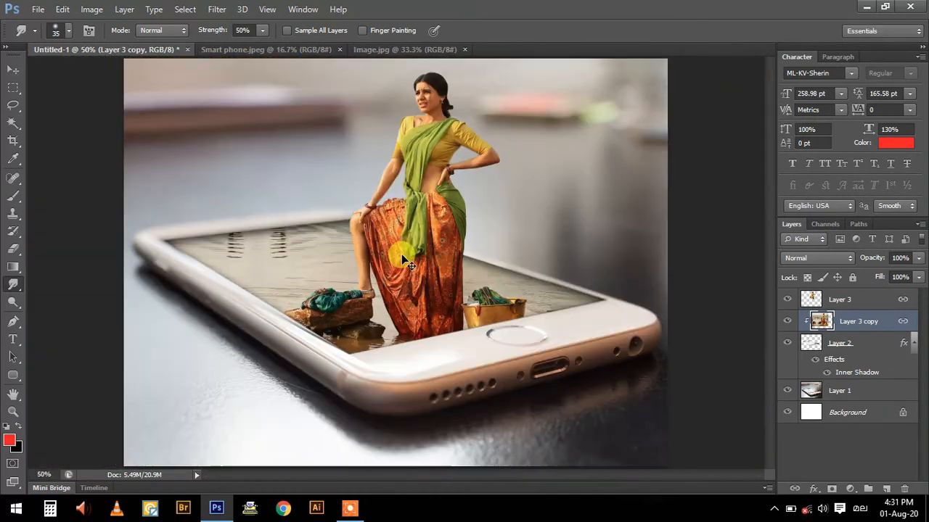
{"action": "key", "text": "ctrl+plus"}
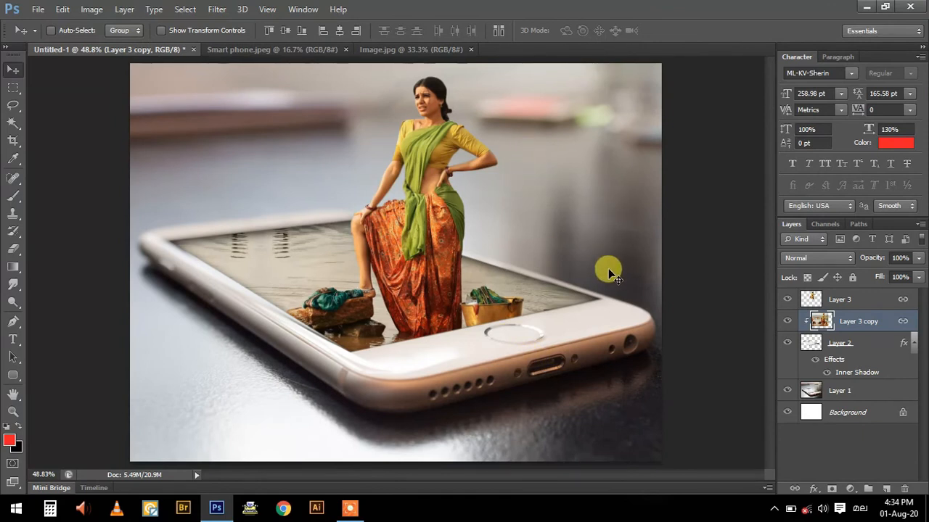
- Stamp all visible layers above Layer 3, and fill another new layer using Apply Image with Merged, RGB, Multiply and 100% opacity
{"action": "left_click", "coordinate": [851, 300]}
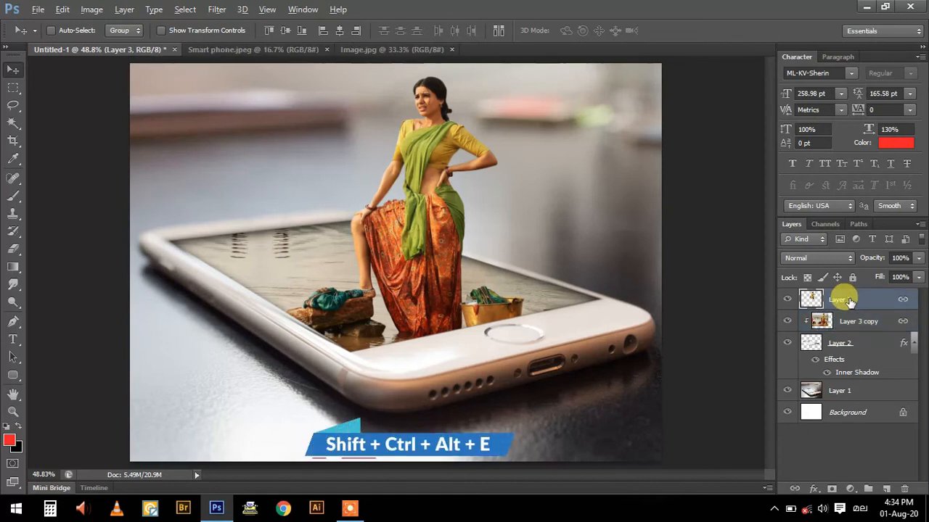
{"action": "key", "text": "ctrl+shift+alt+e"}
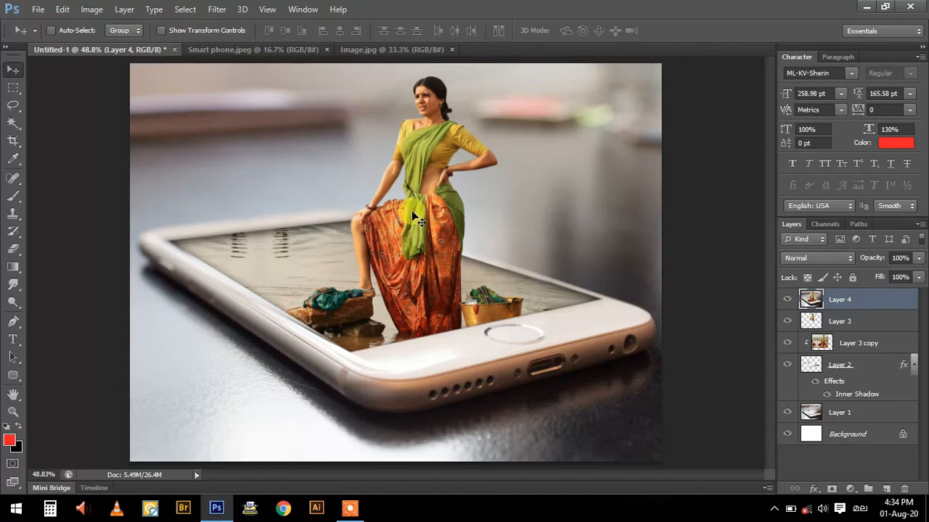
{"action": "left_click", "coordinate": [884, 489]}
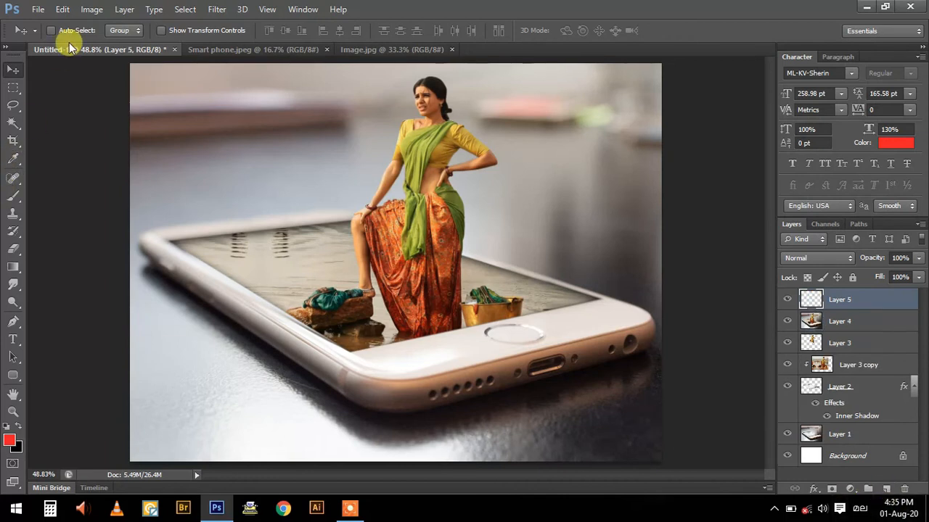
{"action": "left_click", "coordinate": [96, 11]}
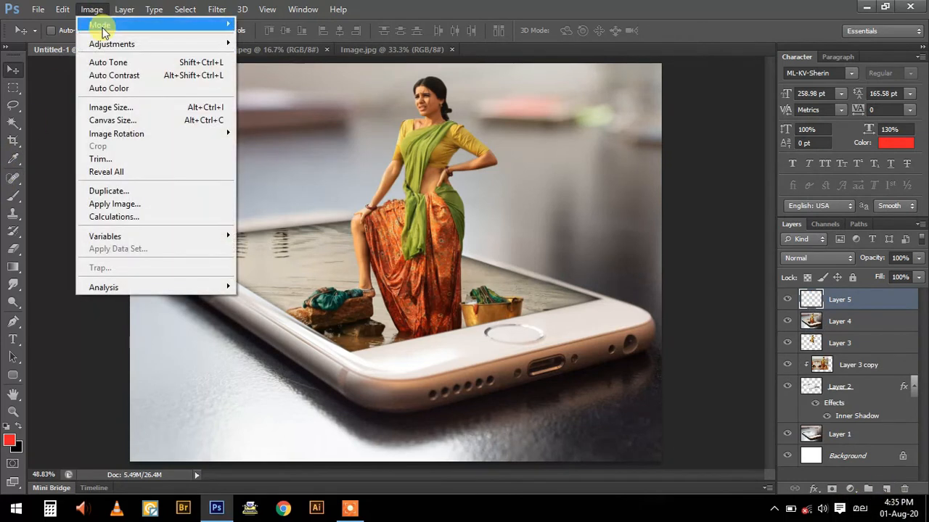
{"action": "left_click", "coordinate": [119, 203]}
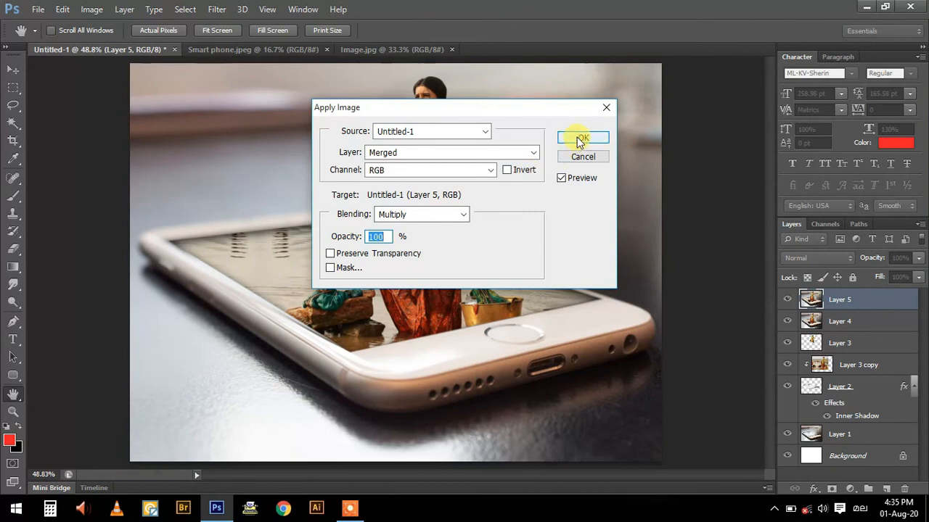
{"action": "left_click", "coordinate": [578, 139]}
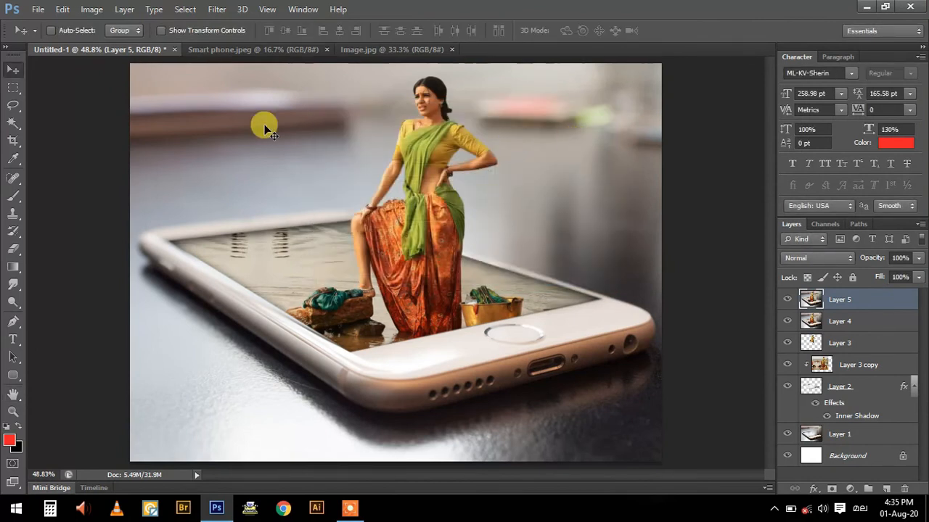
- Apply a High Pass filter with a radius of about 1.9 pixels to Layer 5
{"action": "left_click", "coordinate": [217, 10]}
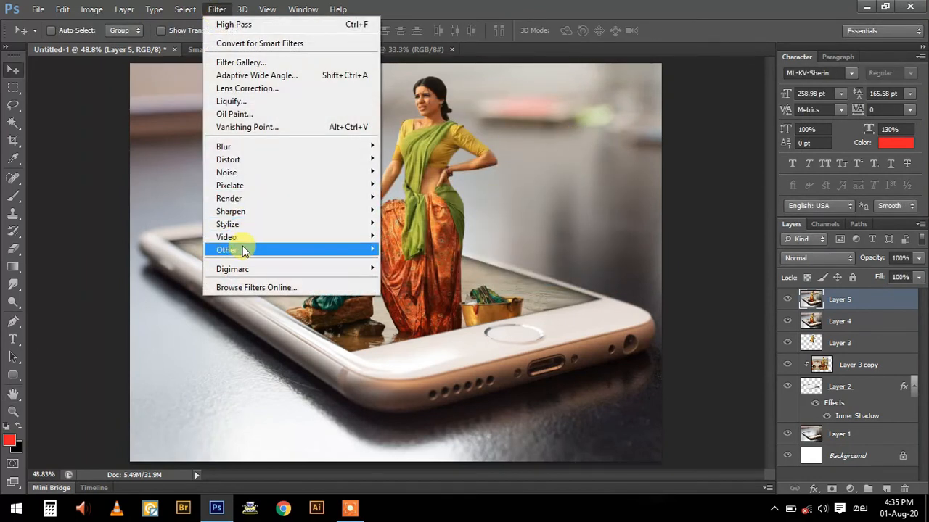
{"action": "mouse_move", "coordinate": [275, 248]}
{"action": "left_click", "coordinate": [419, 265]}
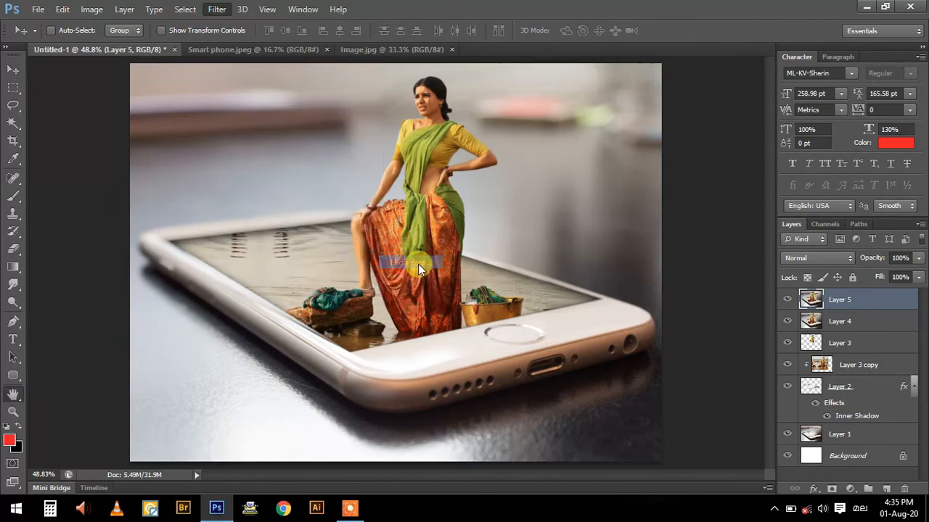
{"action": "left_click_drag", "start_coordinate": [405, 310], "coordinate": [379, 310]}
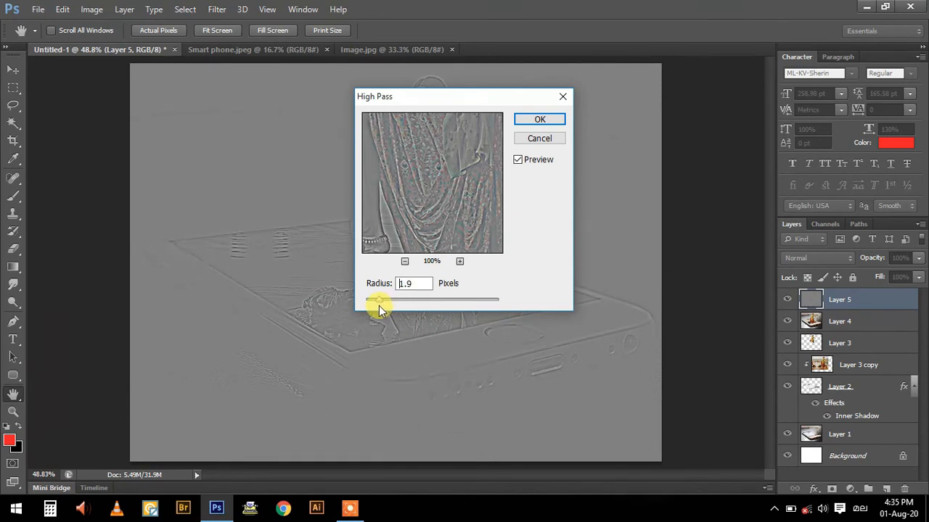
{"action": "left_click_drag", "start_coordinate": [379, 305], "coordinate": [379, 306]}
{"action": "left_click", "coordinate": [537, 122]}
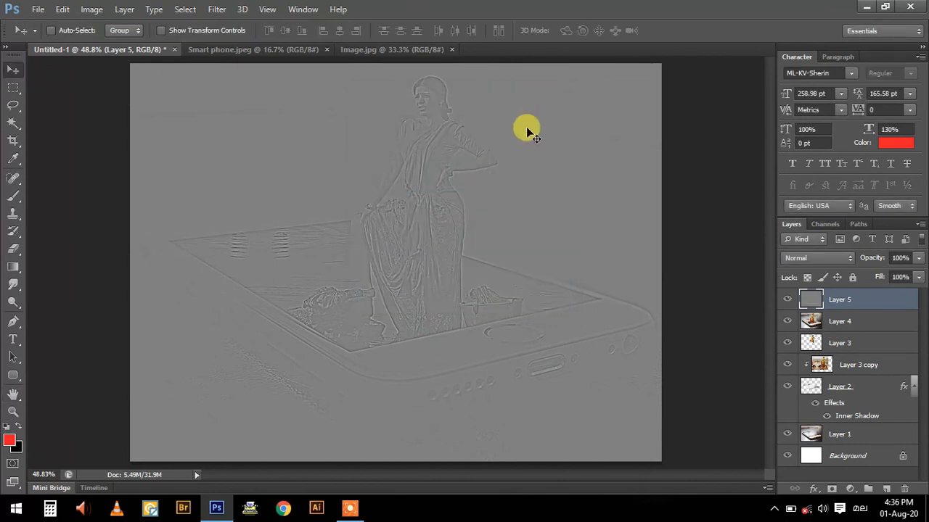
- Set Layer 5's blend mode to Soft Light and merge it with Layer 4
{"action": "left_click", "coordinate": [820, 260]}
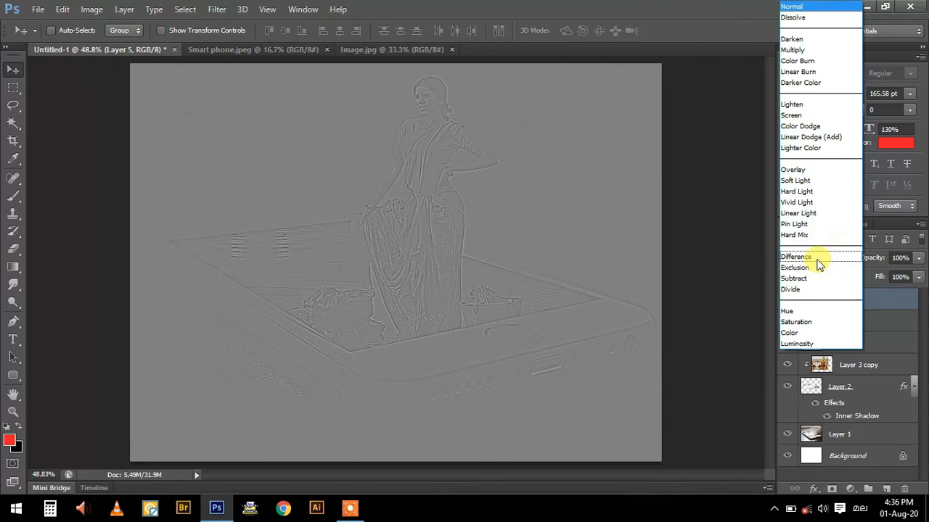
{"action": "left_click", "coordinate": [801, 181]}
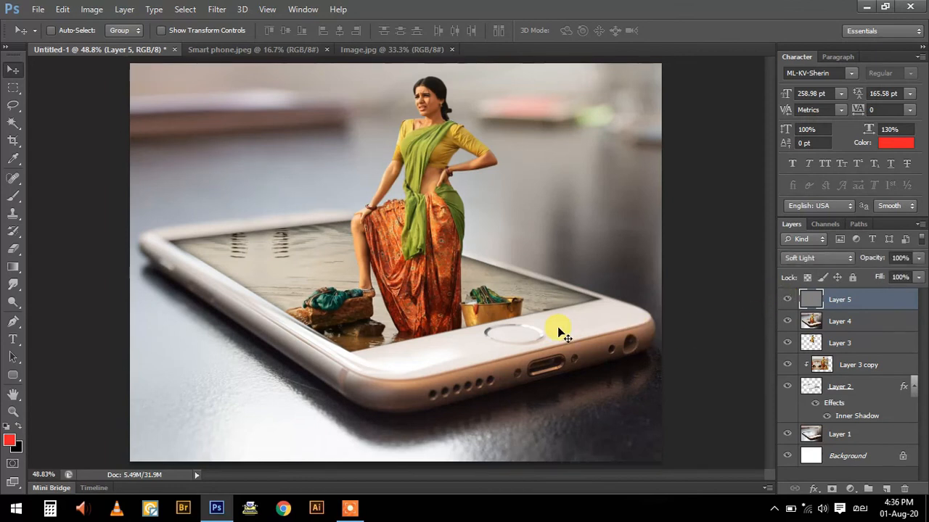
{"action": "left_click", "coordinate": [851, 327]}
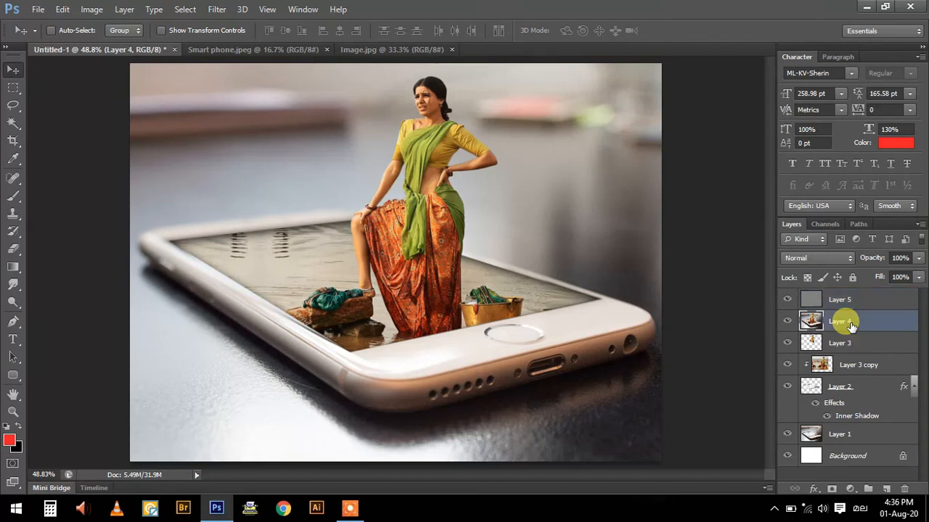
{"action": "left_click", "coordinate": [852, 305], "text": "shift"}
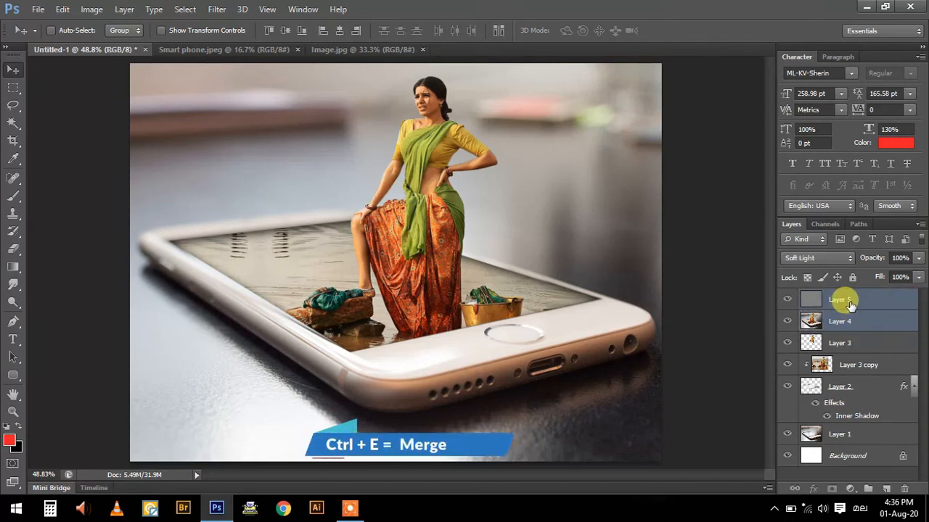
{"action": "key", "text": "ctrl+e"}
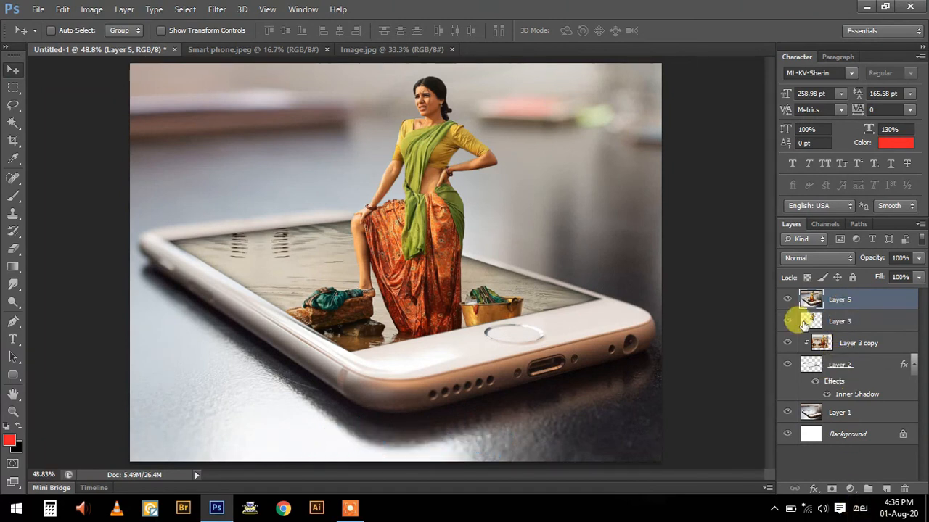
- Add a Vibrance adjustment layer above Layer 5 with Vibrance at +39
{"action": "left_click", "coordinate": [850, 489]}
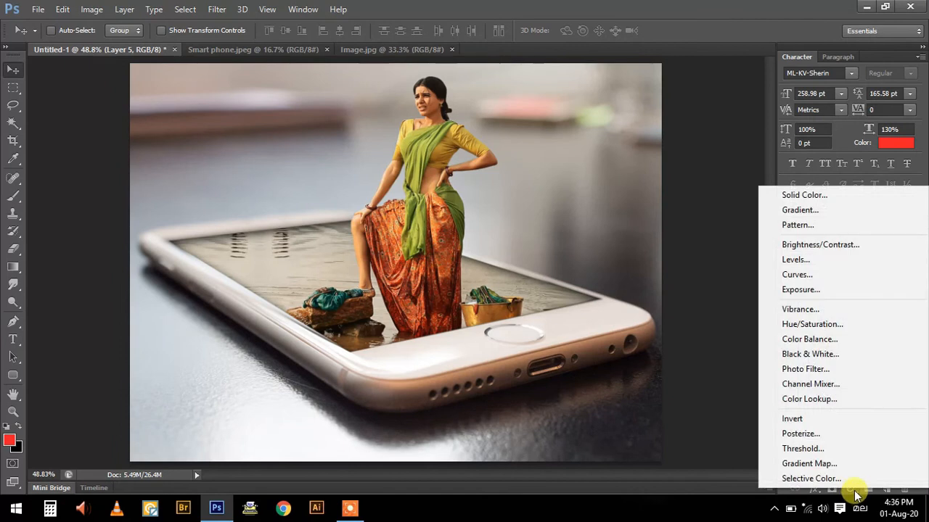
{"action": "left_click", "coordinate": [816, 311]}
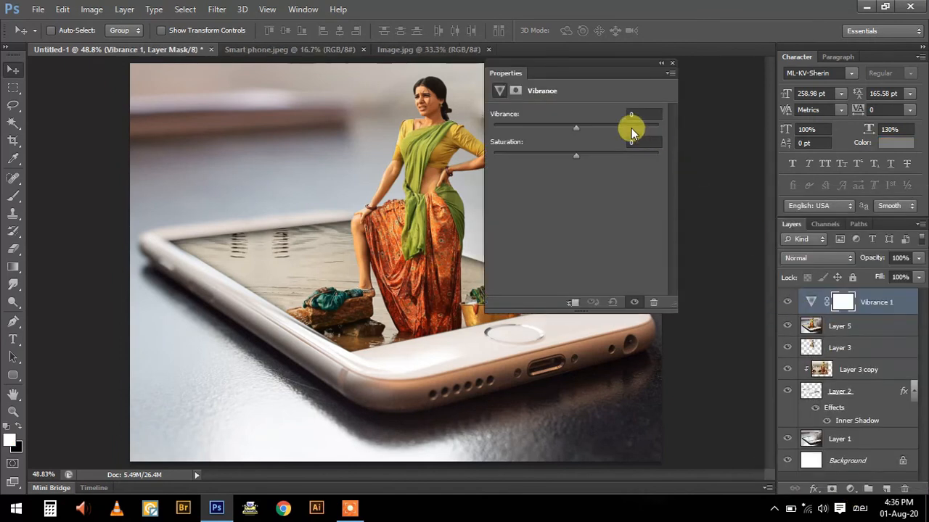
{"action": "left_click_drag", "start_coordinate": [601, 77], "coordinate": [705, 102]}
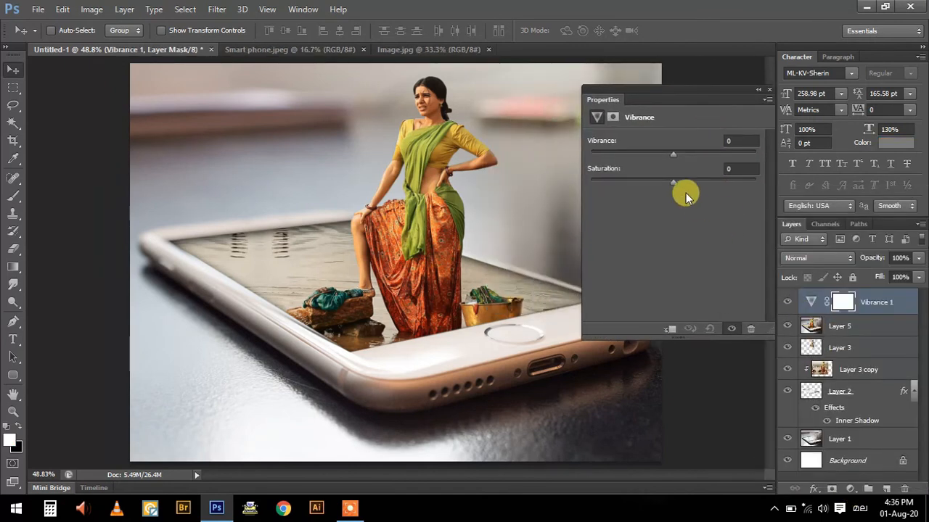
{"action": "left_click_drag", "start_coordinate": [677, 156], "coordinate": [702, 167]}
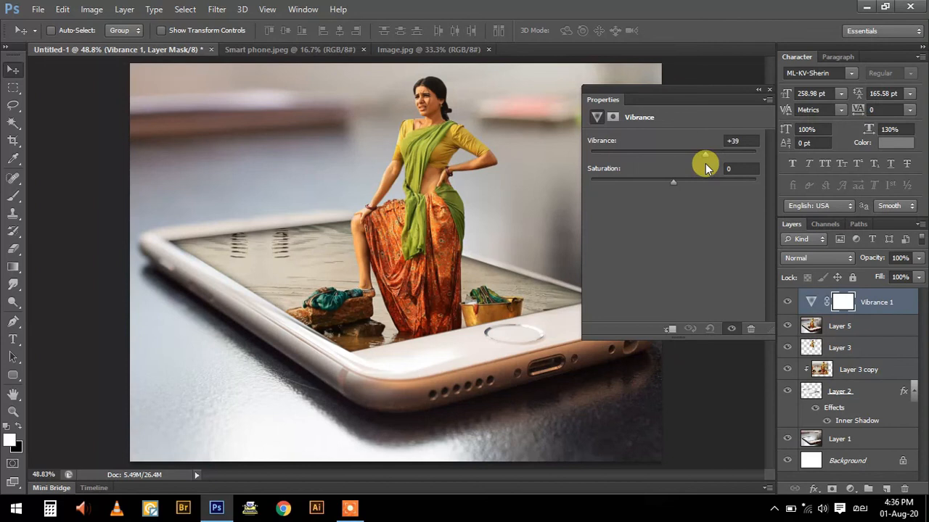
{"action": "left_click", "coordinate": [769, 90]}
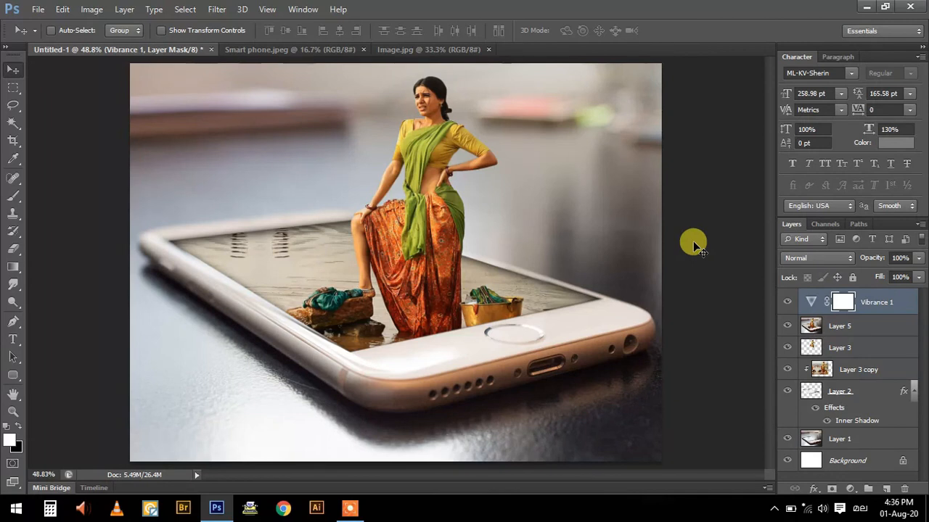
- Darken the edges of Layer 5 with a custom Lens Correction vignette, Amount -53 and Midpoint +62
{"action": "left_click", "coordinate": [856, 328]}
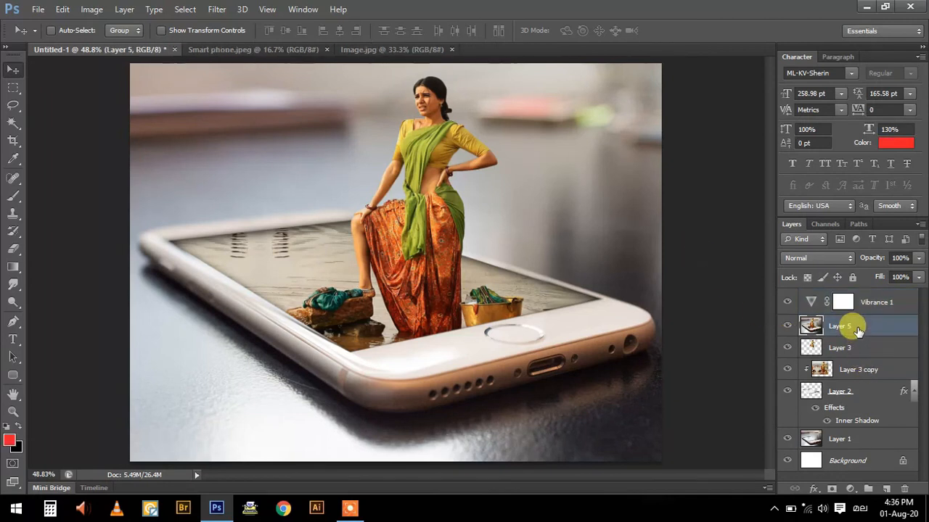
{"action": "left_click", "coordinate": [219, 13]}
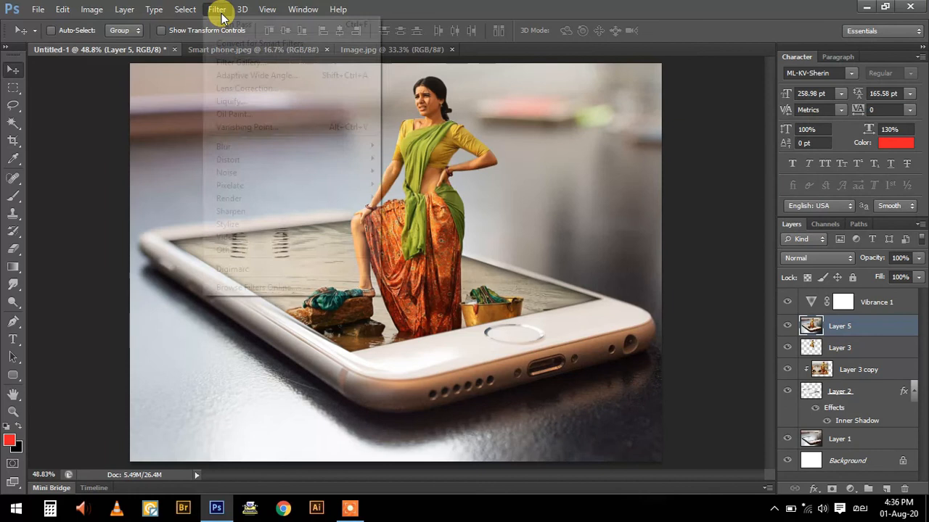
{"action": "left_click", "coordinate": [239, 88]}
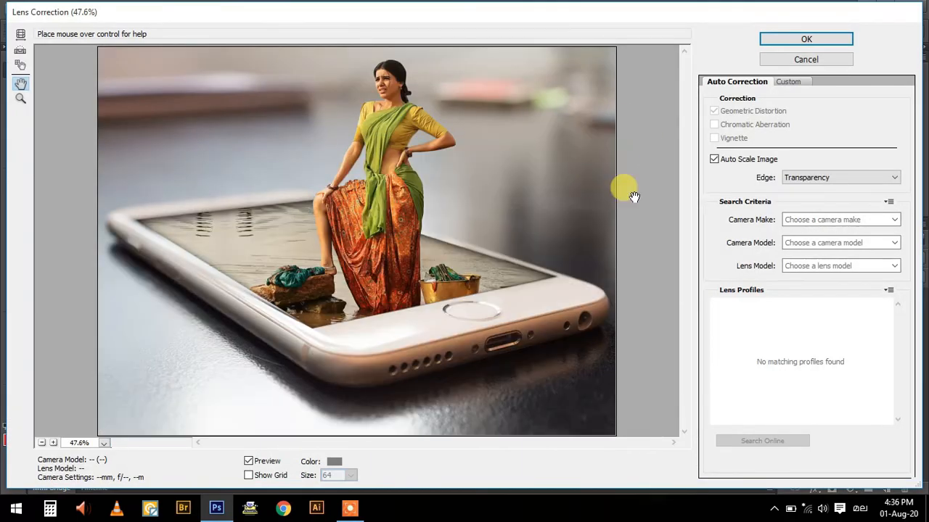
{"action": "left_click", "coordinate": [791, 83]}
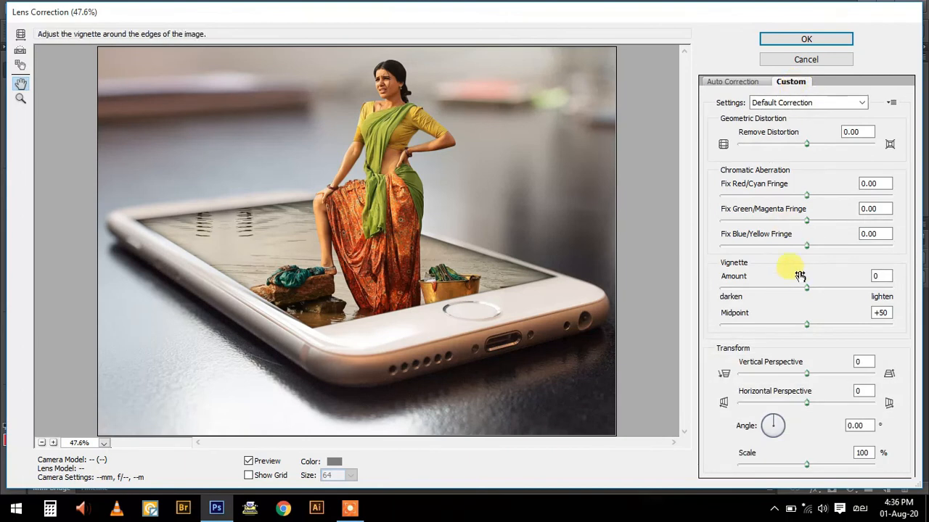
{"action": "left_click_drag", "start_coordinate": [806, 288], "coordinate": [759, 294]}
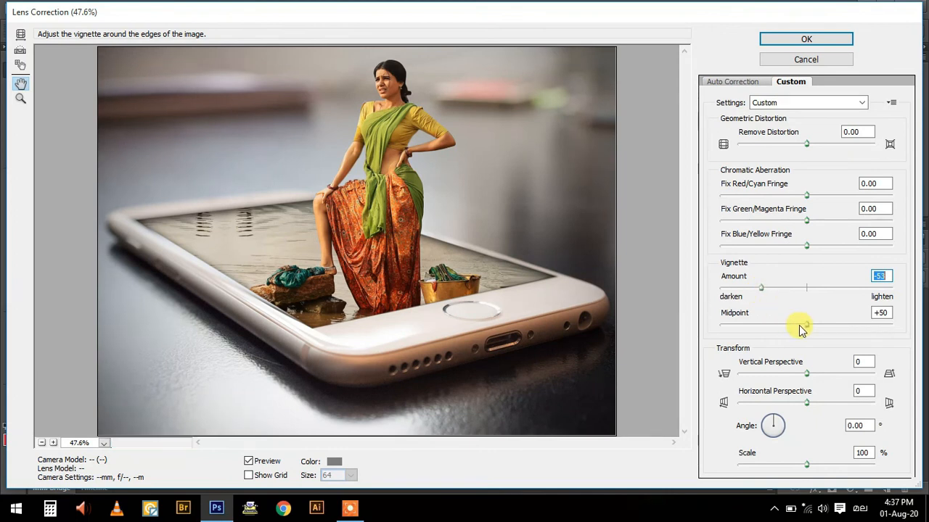
{"action": "left_click_drag", "start_coordinate": [806, 324], "coordinate": [827, 326]}
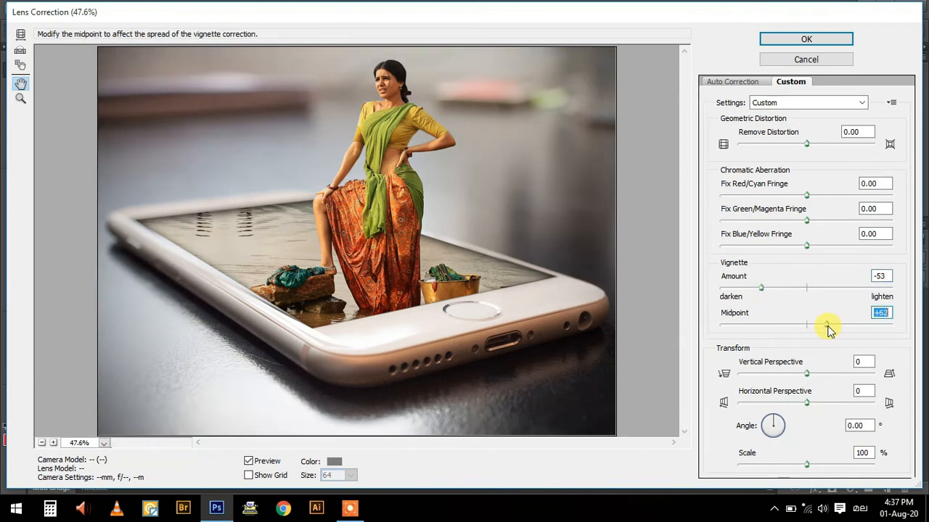
{"action": "left_click", "coordinate": [805, 39]}
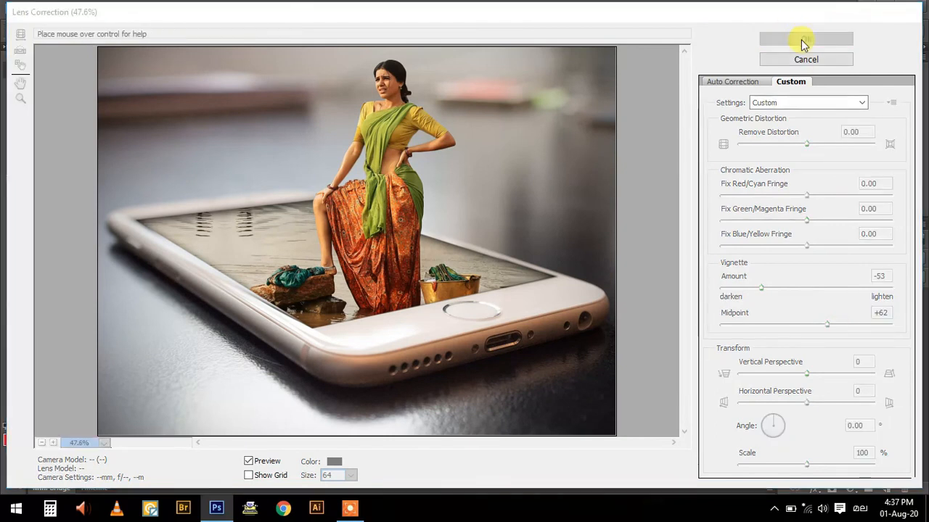